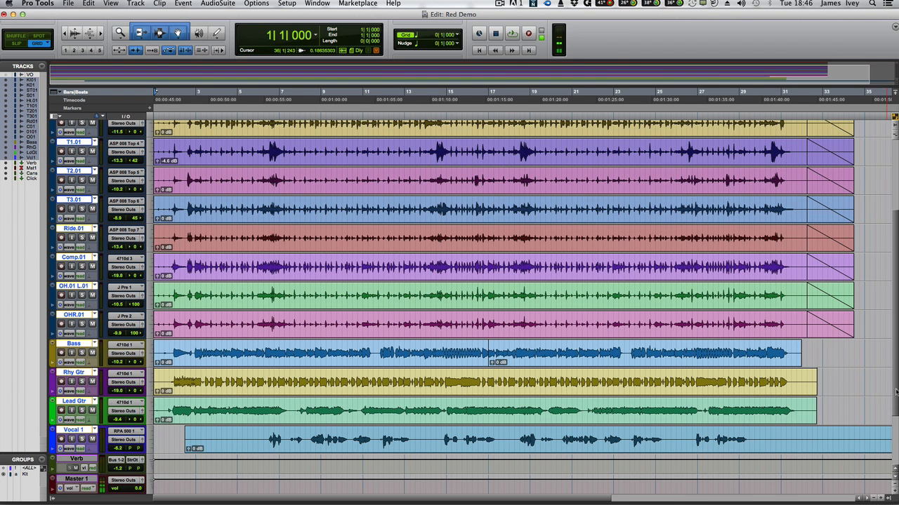
Show the Mix window and view the Red 3 Compressor and Red 2 EQ inserted on the Kick In.01 track.
key(super+equal)
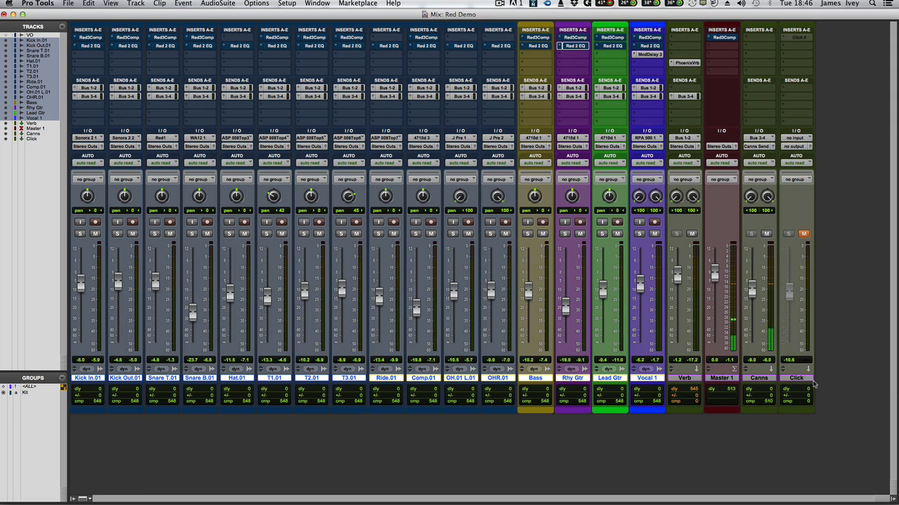
click(89, 37)
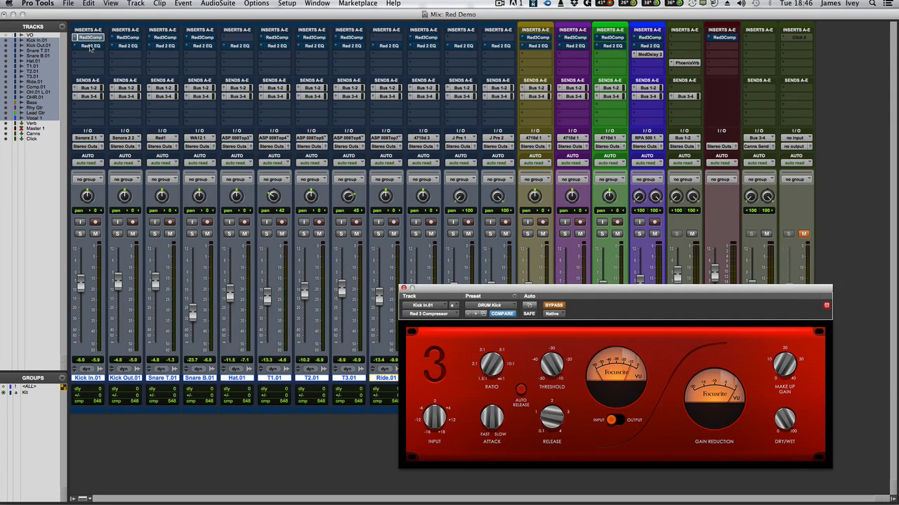
click(90, 46)
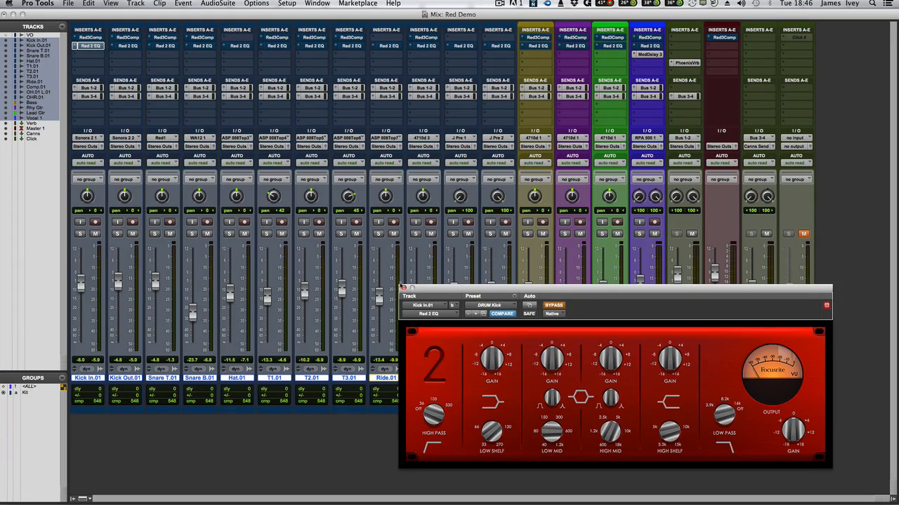
click(403, 289)
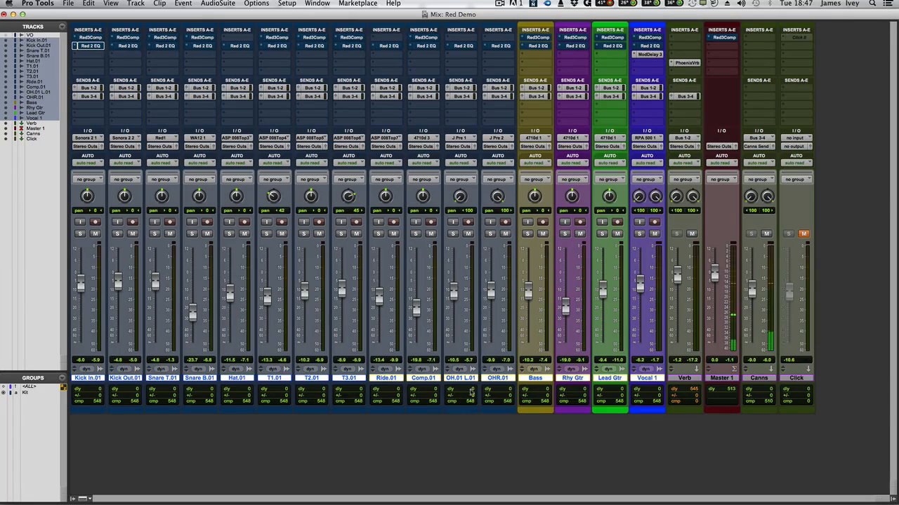
View the Mod Delay III on Vocal 1 and the PhoenixVerb on the Verb track, and close the plug-in window.
click(648, 54)
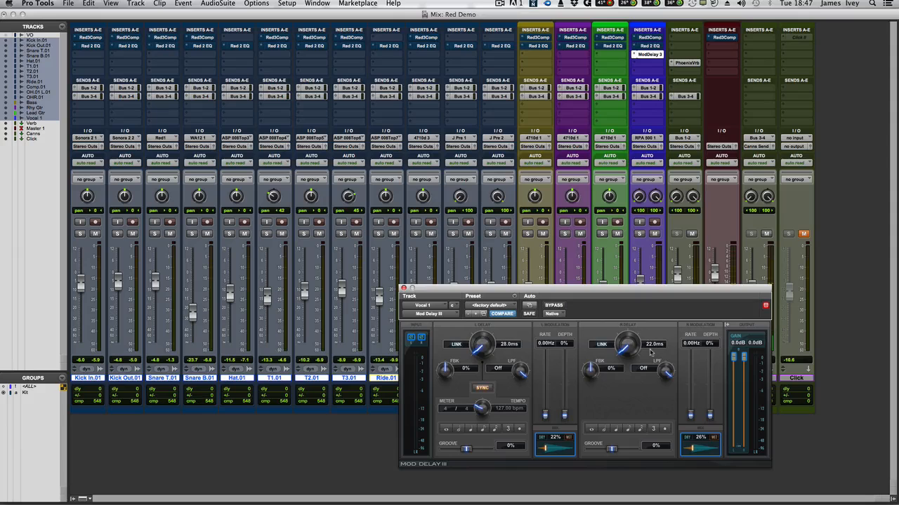
click(681, 64)
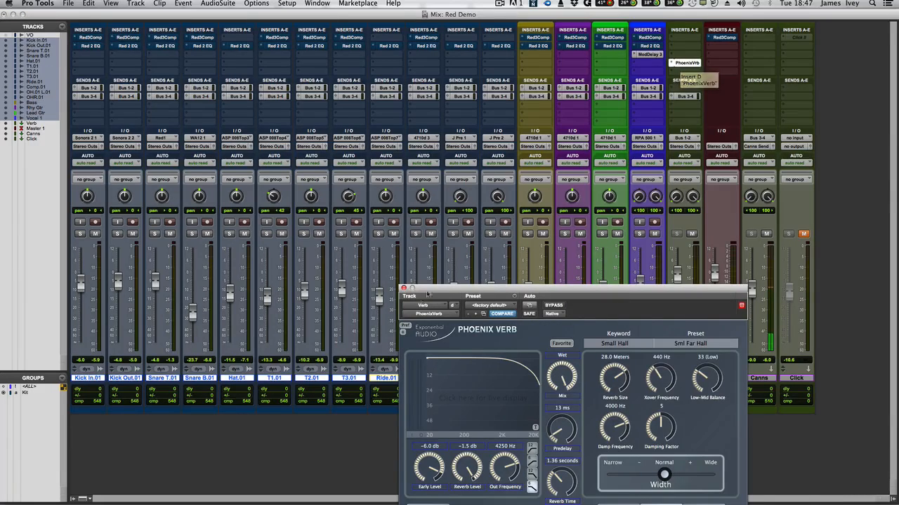
click(403, 288)
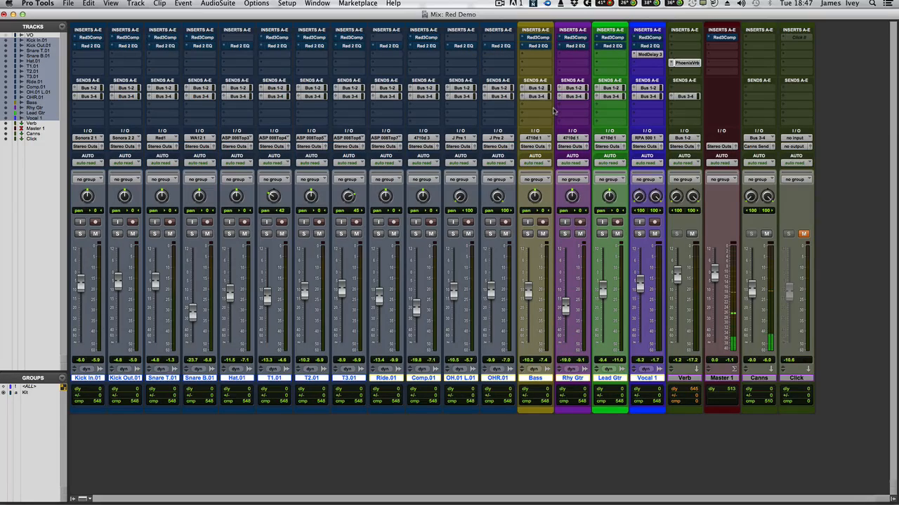
Listen to the unprocessed mix from the start in the Edit window and stop playback.
key(super+equal)
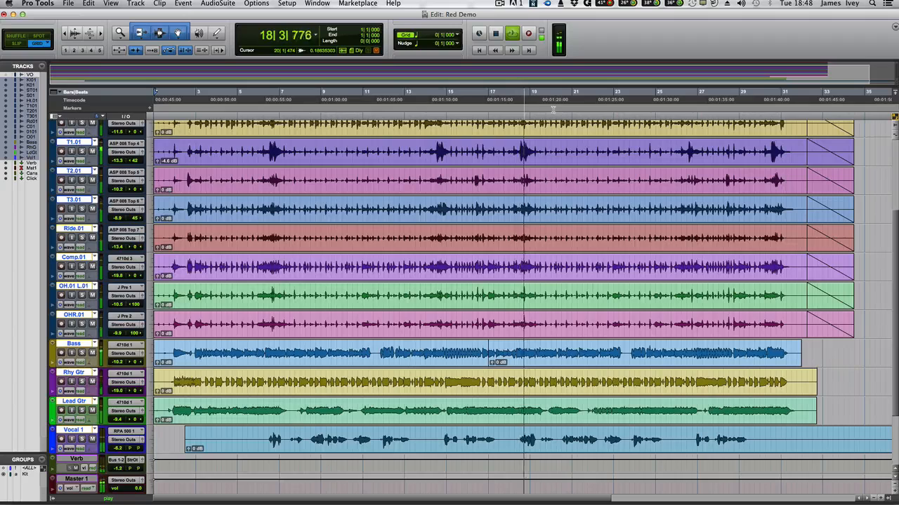
key(space)
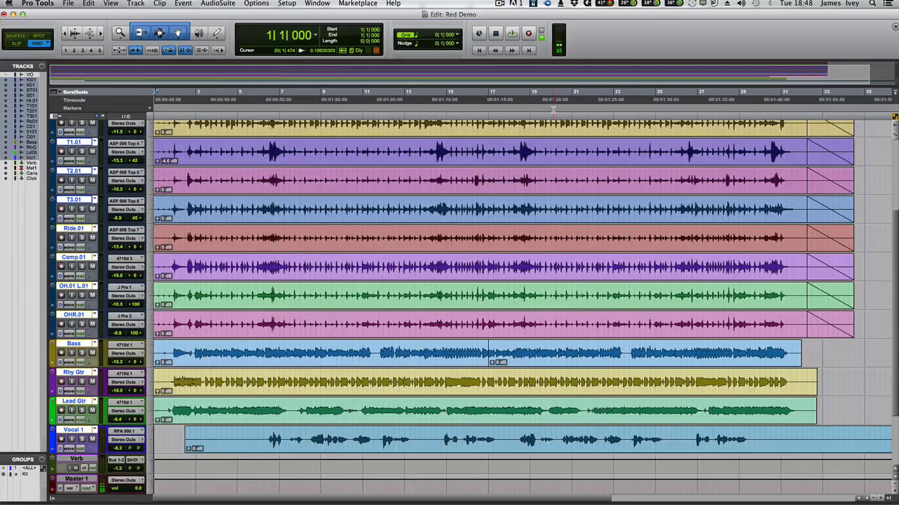
Take the Red 3 Compressor on Kick In.01 out of bypass, solo the track and load the DRUM Kick preset.
key(super+equal)
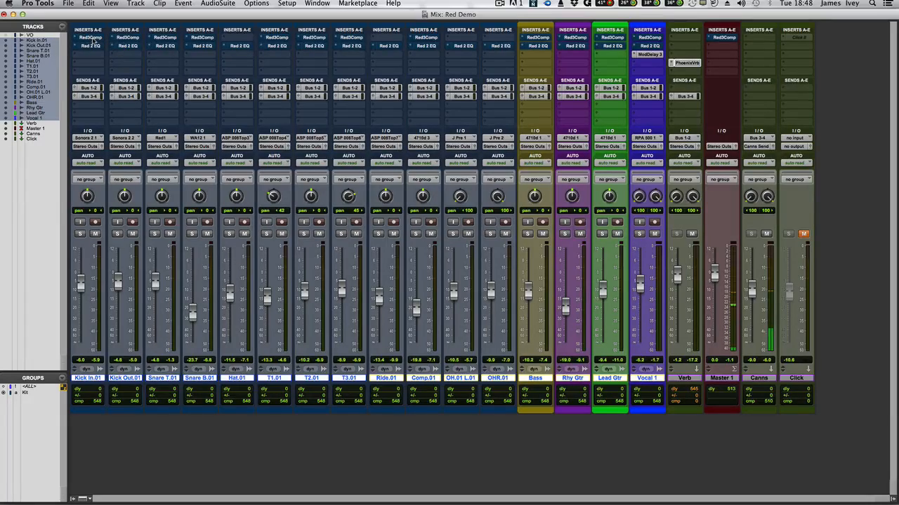
click(93, 37)
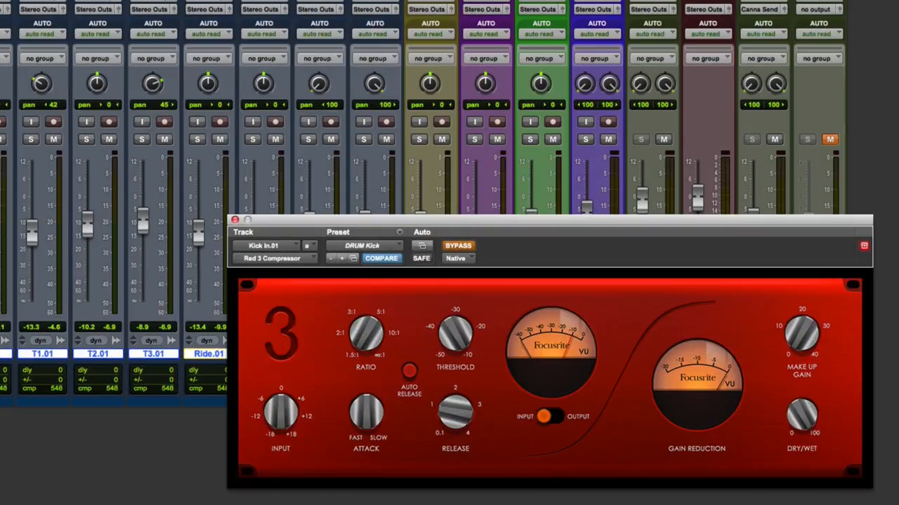
click(458, 247)
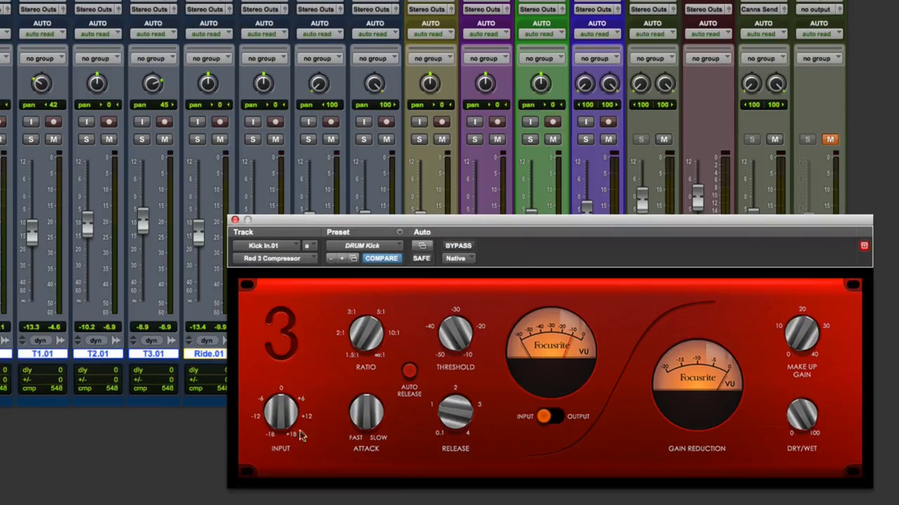
click(142, 214)
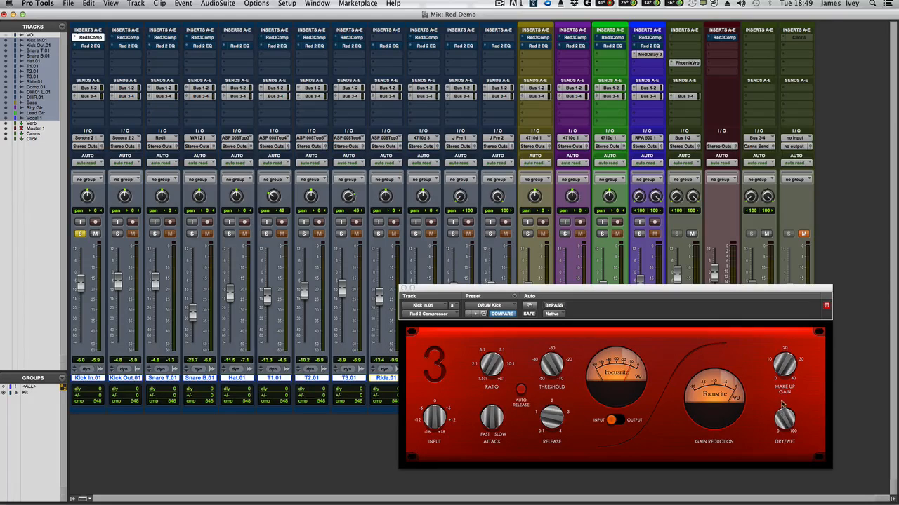
click(483, 314)
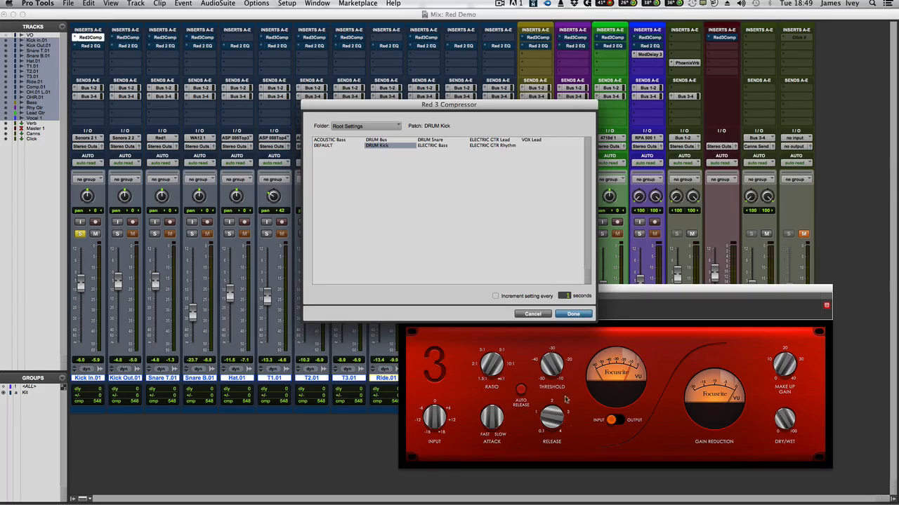
click(572, 314)
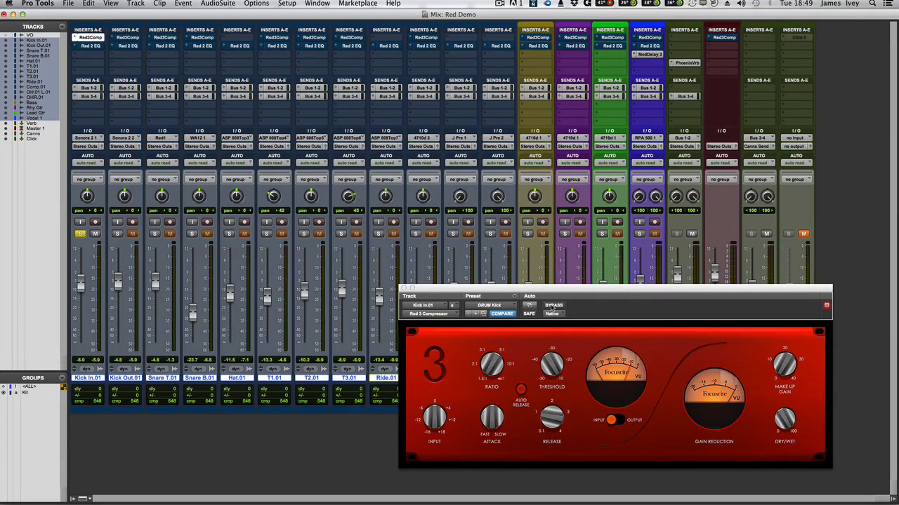
Compare Kick In.01 with its compressor bypassed and active during playback, and fine-tune the compressor's ratio and attack.
click(552, 305)
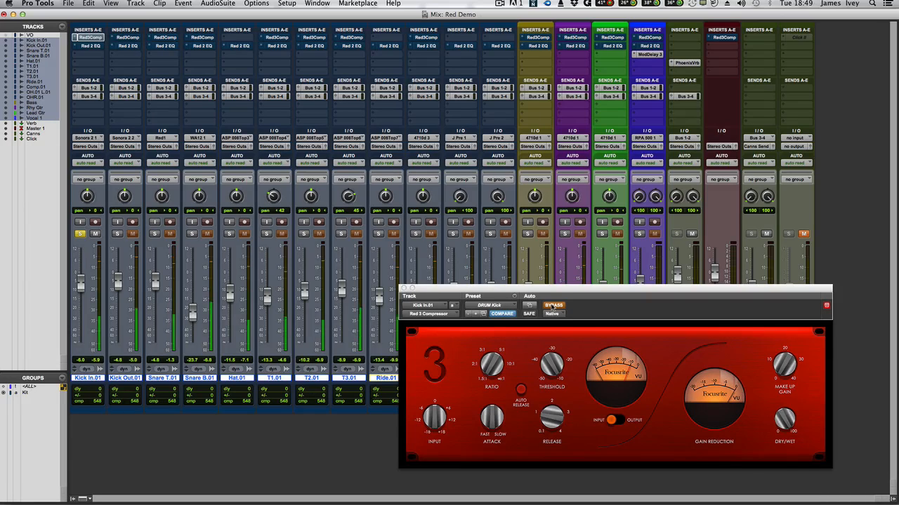
click(553, 306)
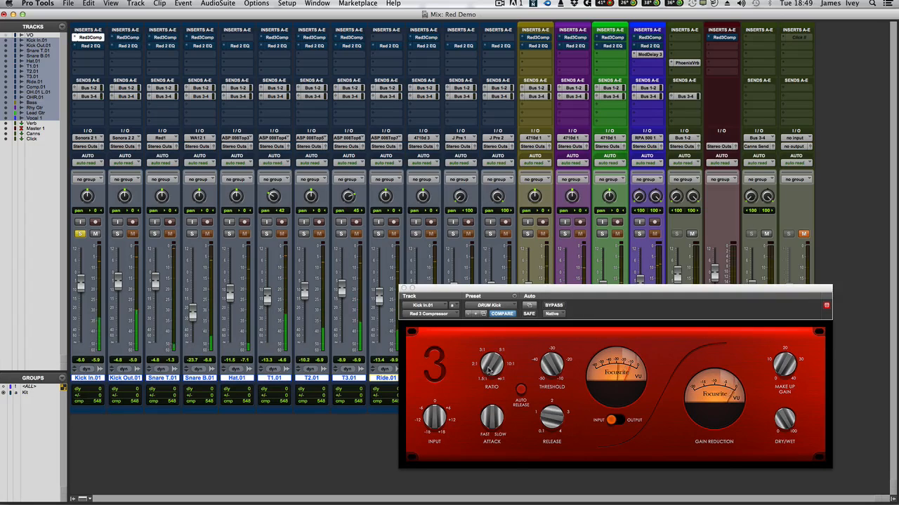
drag(490, 367, 488, 345)
drag(488, 344, 489, 342)
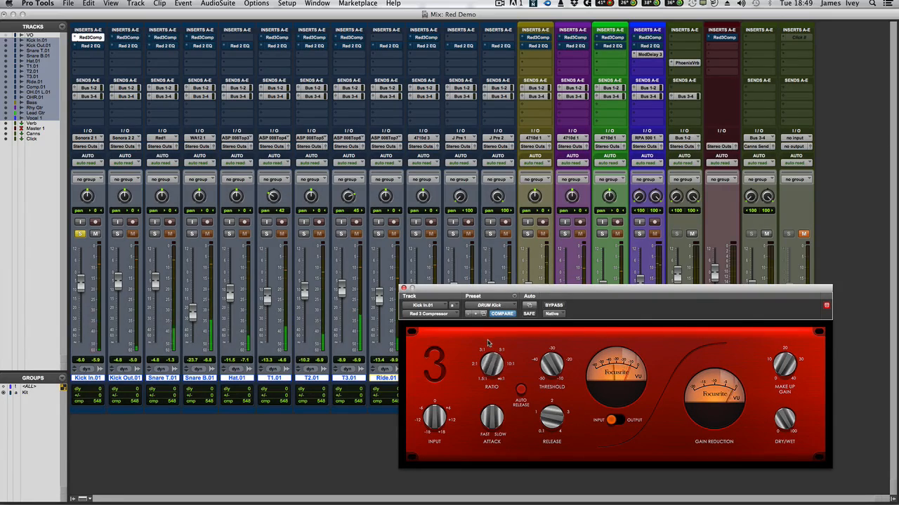
drag(489, 419, 490, 441)
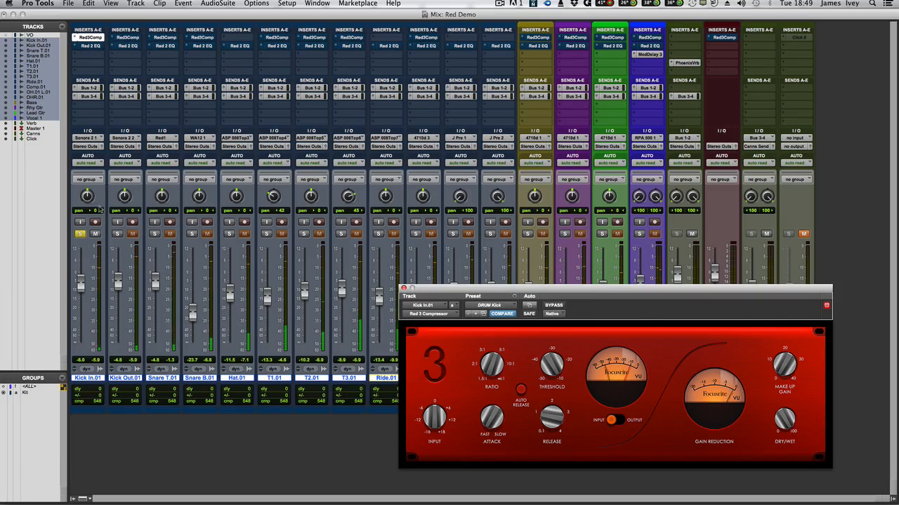
Solo Kick Out.01 as well, take its Red 3 Compressor out of bypass and adjust the attack.
click(117, 234)
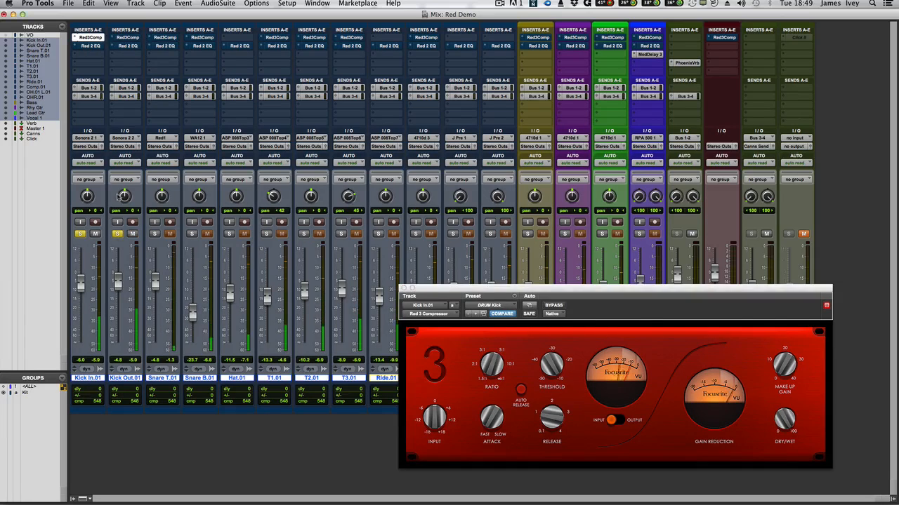
click(127, 37)
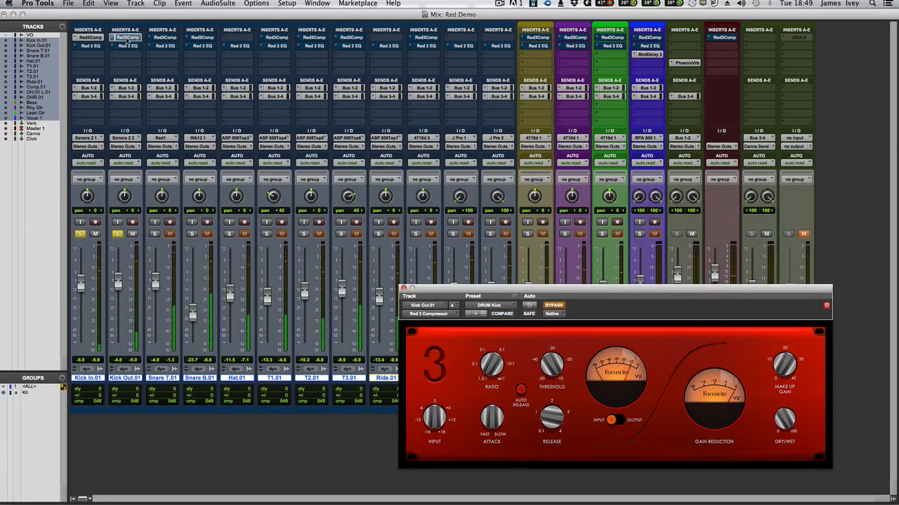
click(554, 305)
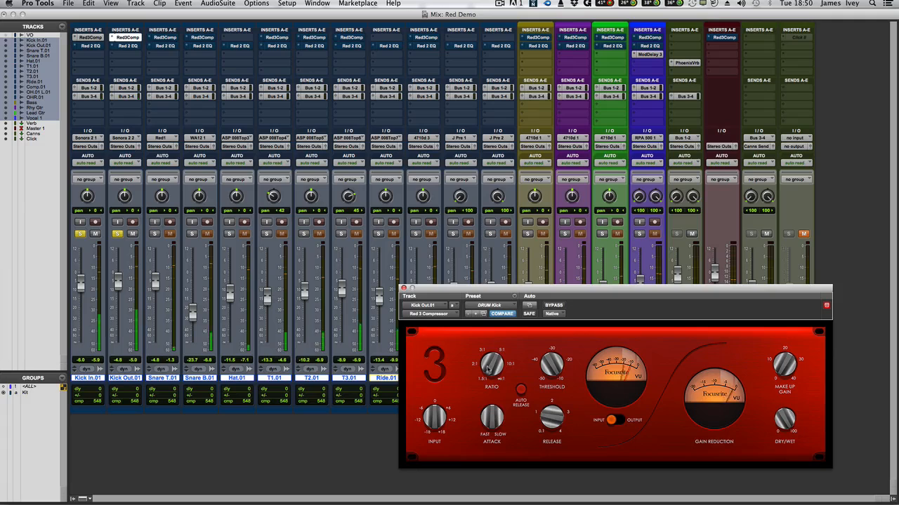
drag(491, 419, 490, 439)
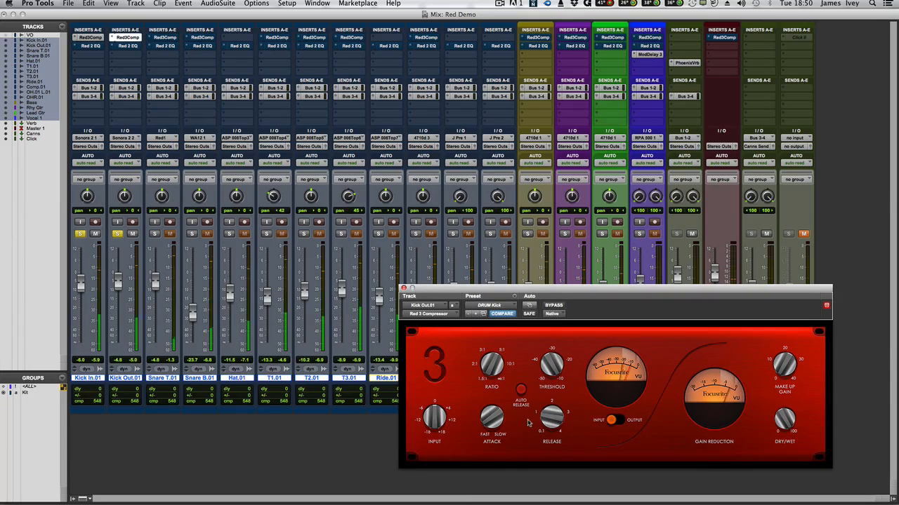
Unsolo Kick Out.01, take the Red 2 EQ on Kick In.01 out of bypass and load its DRUM Kick preset.
click(118, 235)
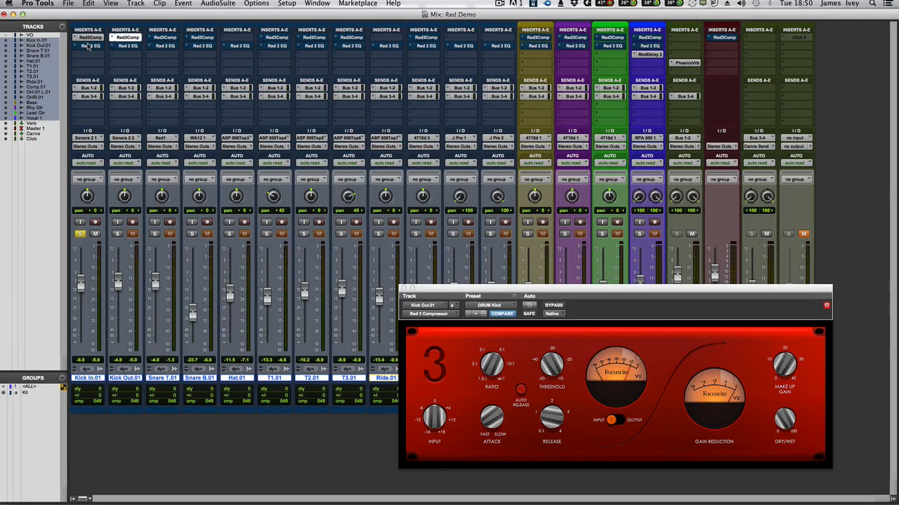
click(87, 46)
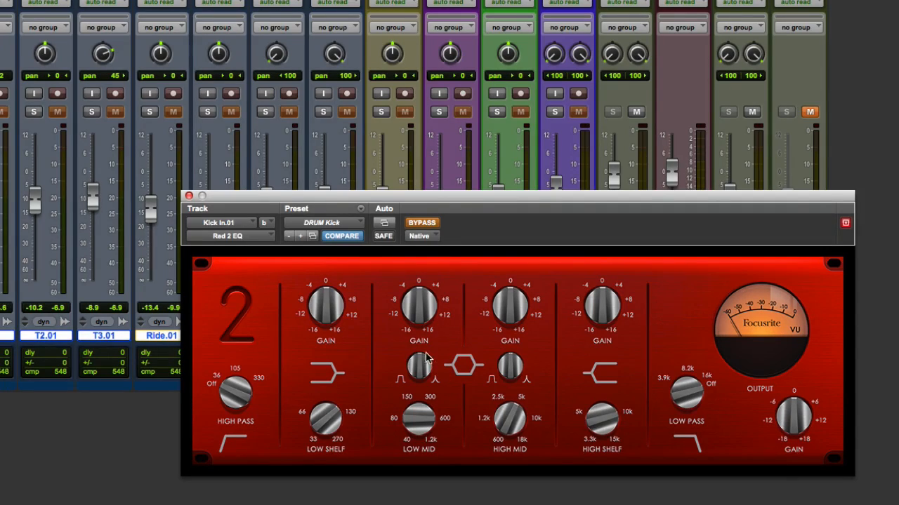
click(421, 223)
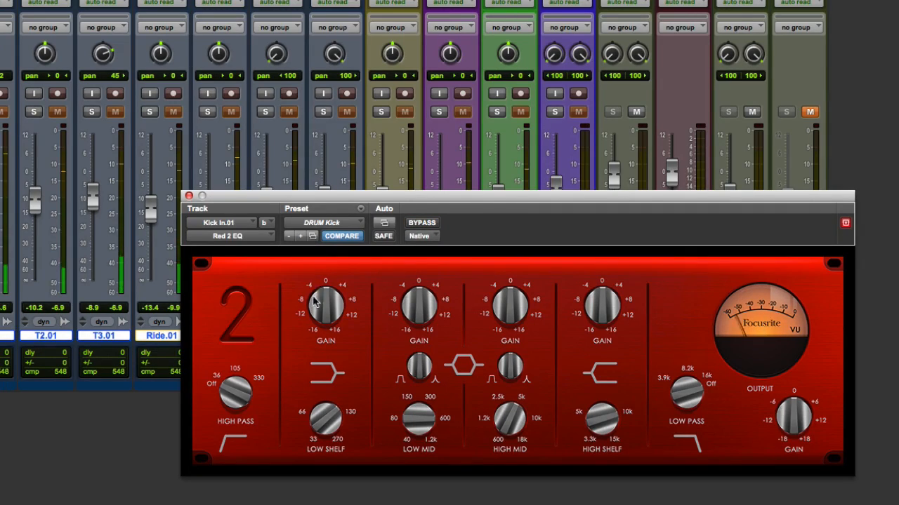
click(312, 237)
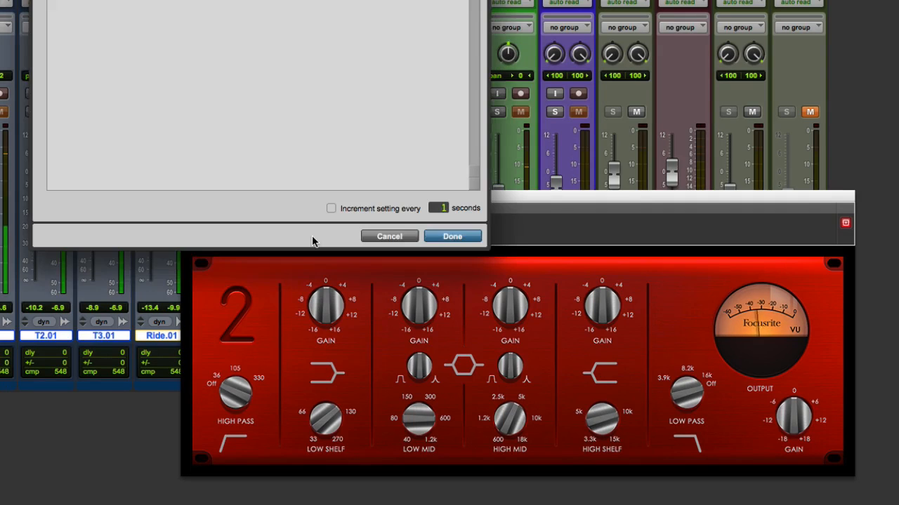
click(450, 236)
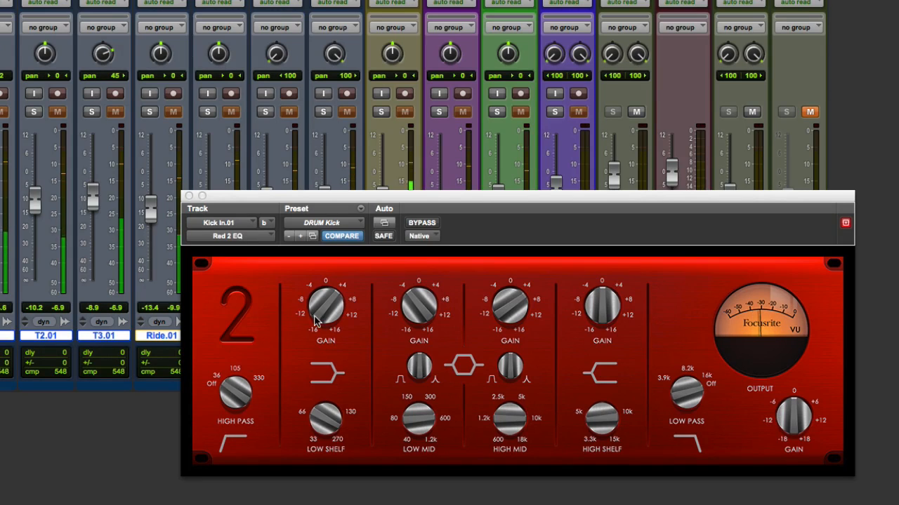
Adjust the low shelf frequency and slightly boost the high shelf gain on the Kick In.01 EQ.
mouse_move(324, 417)
mouse_down()
mouse_move(319, 437)
mouse_move(318, 428)
mouse_up()
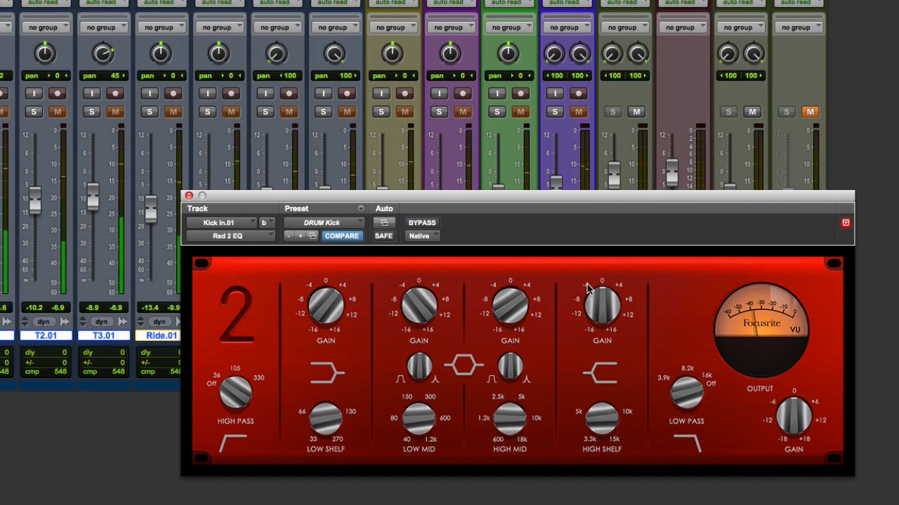
drag(600, 309, 597, 304)
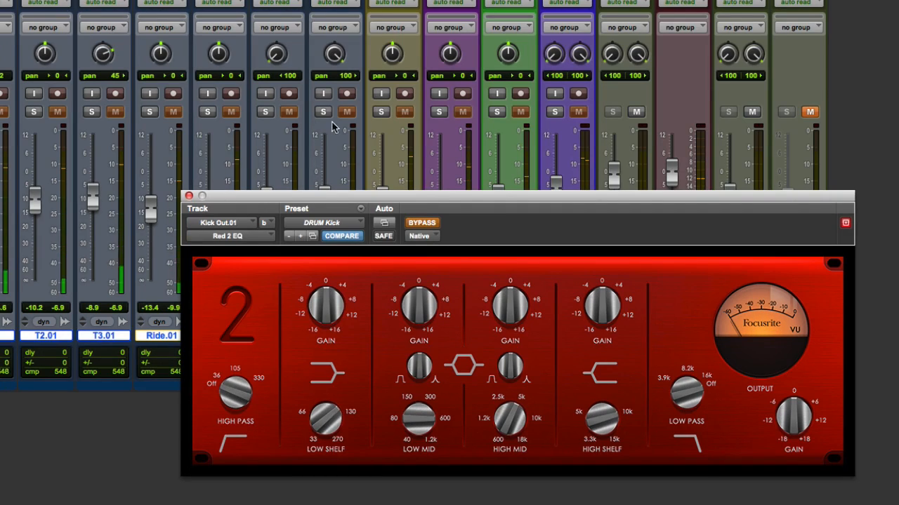
Take the Red 2 EQ on Kick Out.01 out of bypass and load the DRUM Kick preset.
click(422, 223)
click(422, 223)
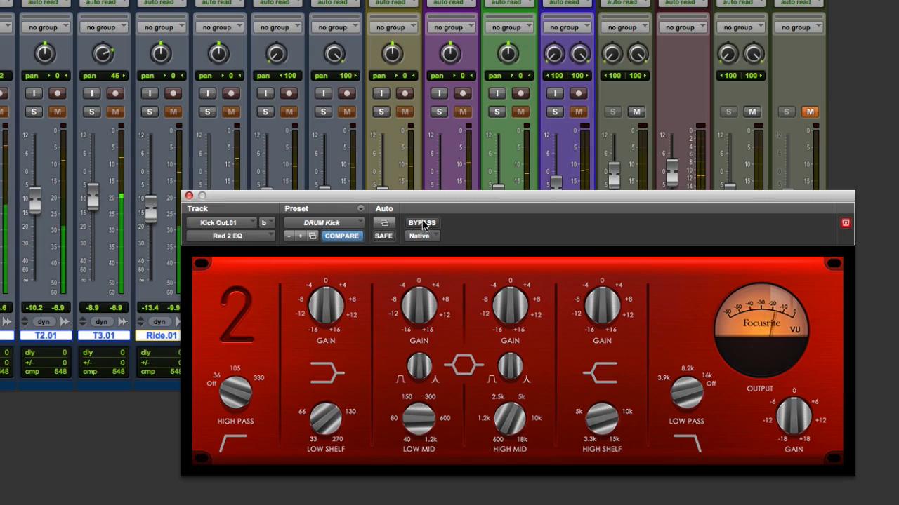
click(313, 236)
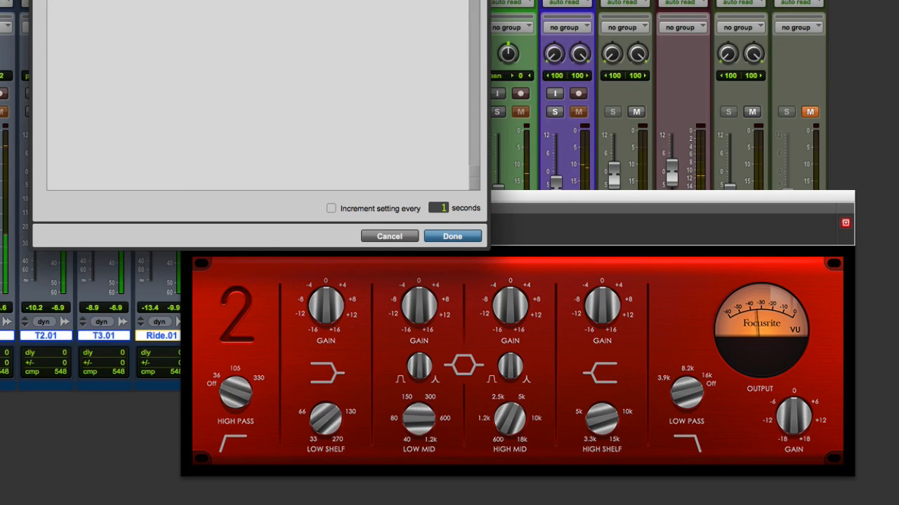
click(445, 237)
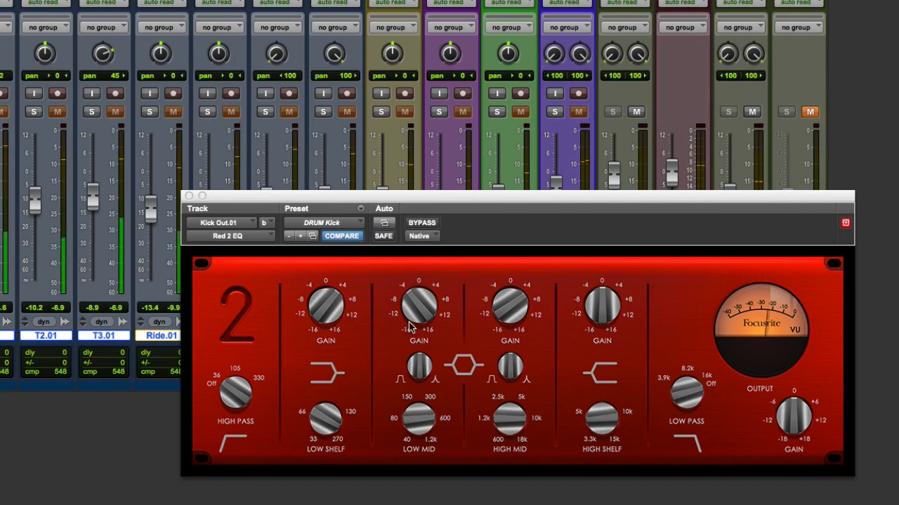
Adjust the low mid frequency and gain on the Kick Out.01 EQ.
click(418, 415)
drag(419, 415, 419, 419)
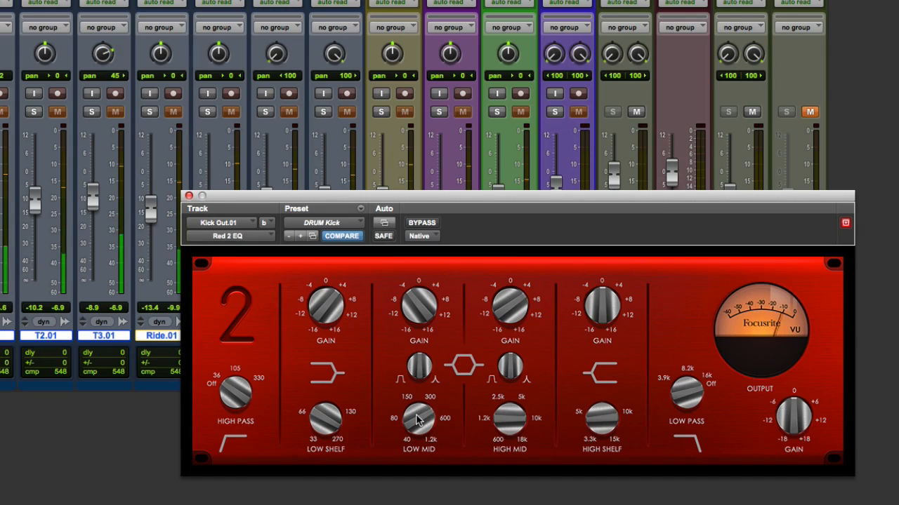
drag(411, 291, 413, 313)
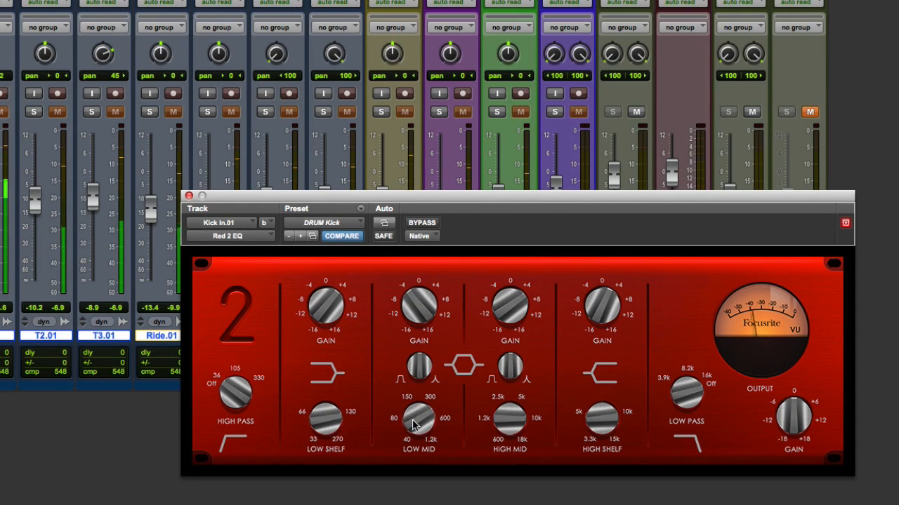
Reduce the low mid gain on the Kick In.01 EQ and clear the active solo.
drag(409, 303, 411, 312)
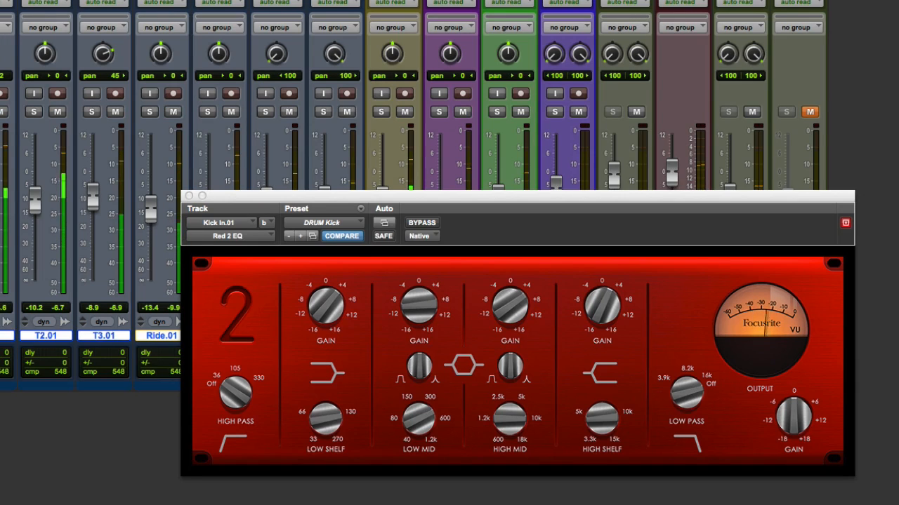
key(shift+s)
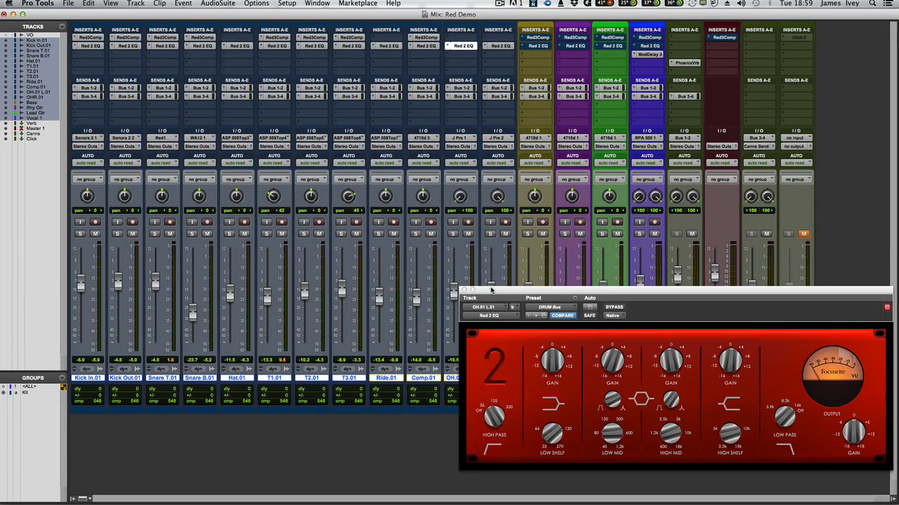
Move the plug-in window over the drum channels, enable the Bass track's Red 3 Compressor with its ELECTRIC Bass preset and solo the track.
drag(492, 289, 394, 283)
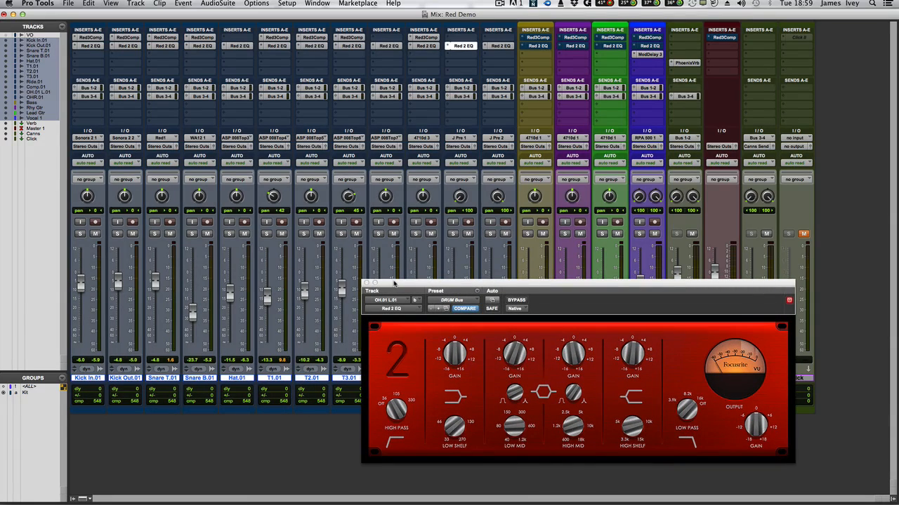
drag(398, 282, 107, 171)
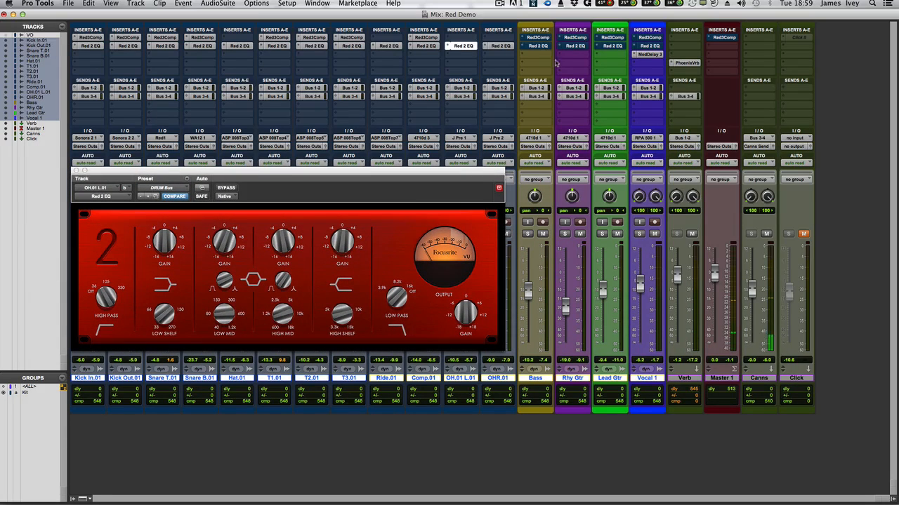
click(538, 37)
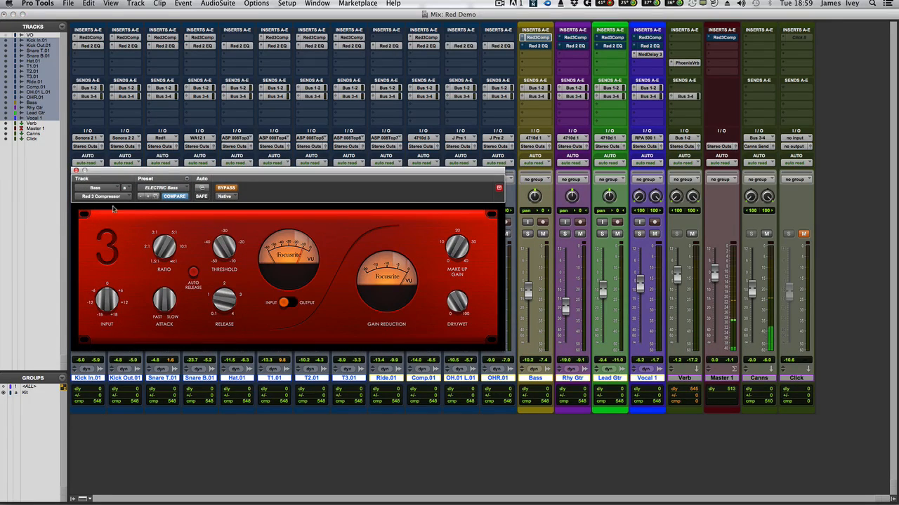
click(223, 190)
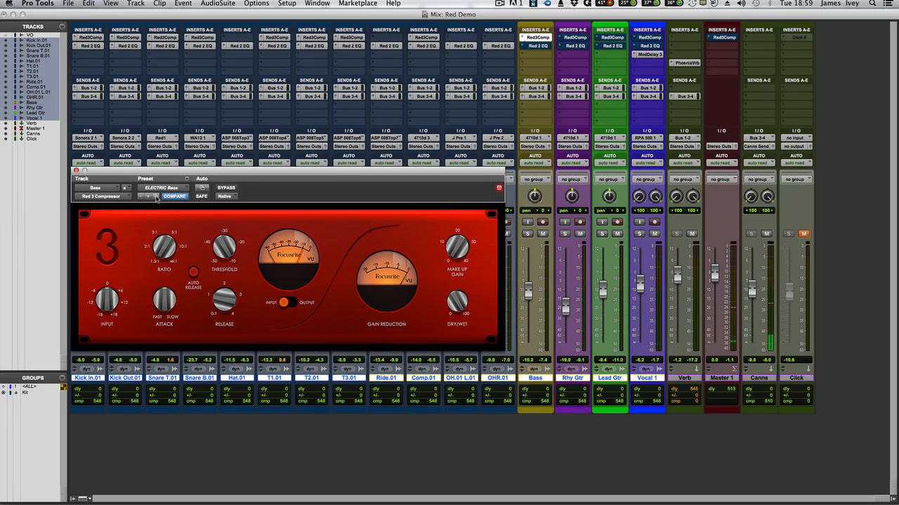
click(156, 198)
click(441, 146)
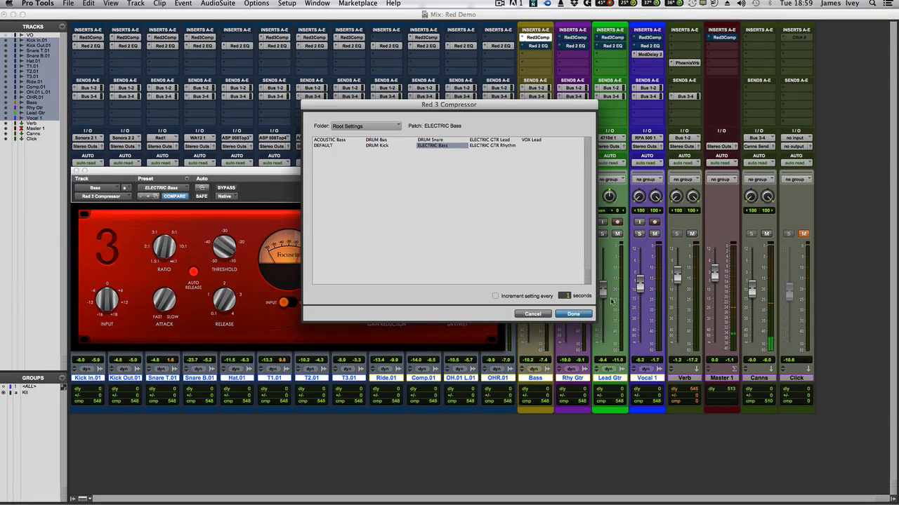
click(573, 314)
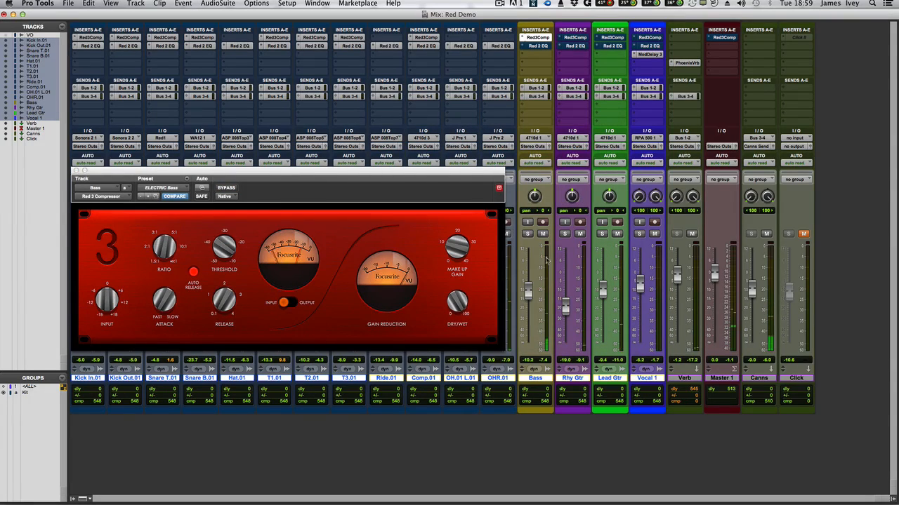
click(530, 233)
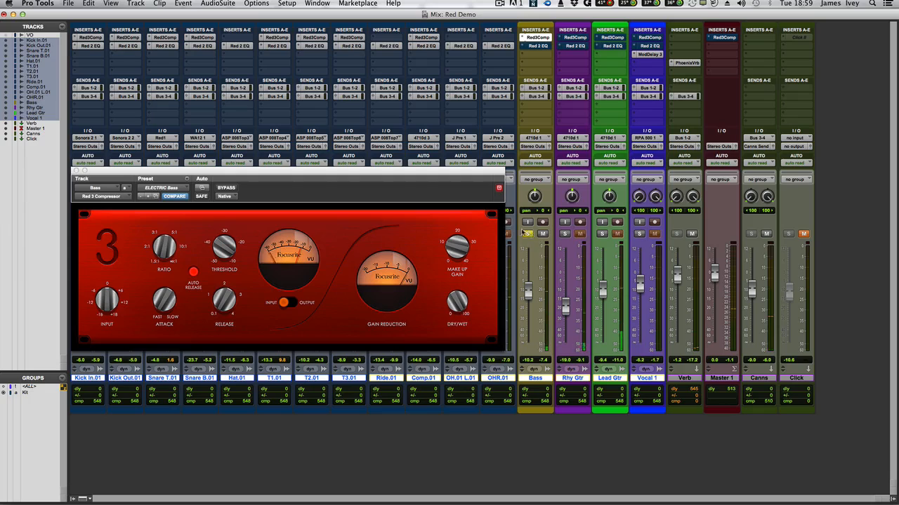
click(147, 259)
drag(160, 247, 158, 239)
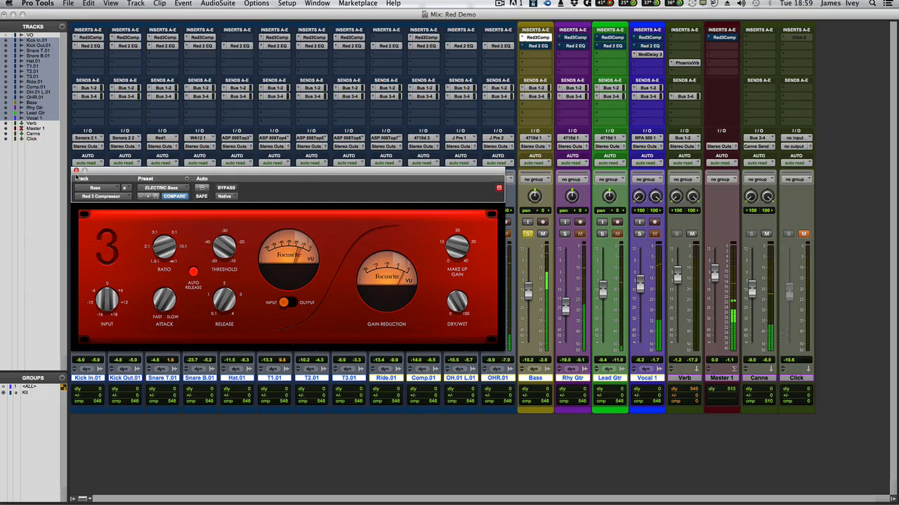
Take the Red 2 EQ on Bass out of bypass, load the ELECTRIC Bass preset and unsolo the track.
click(535, 46)
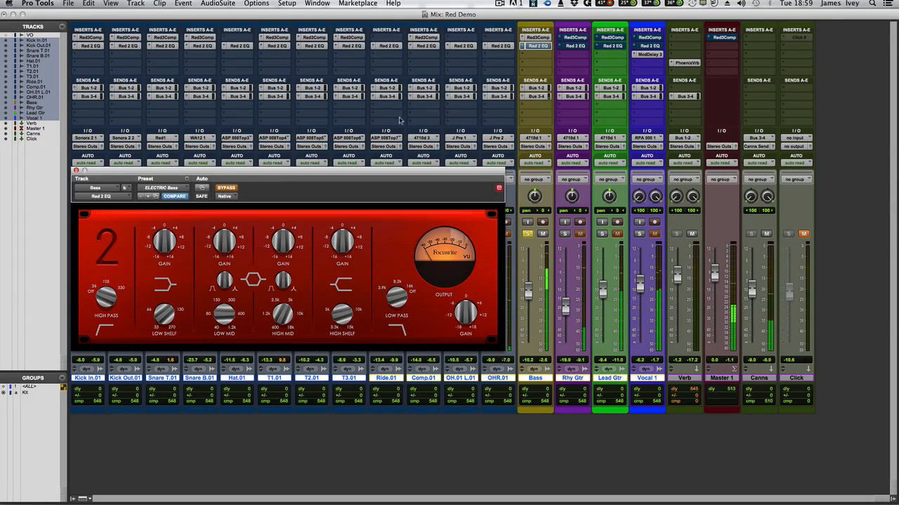
click(156, 196)
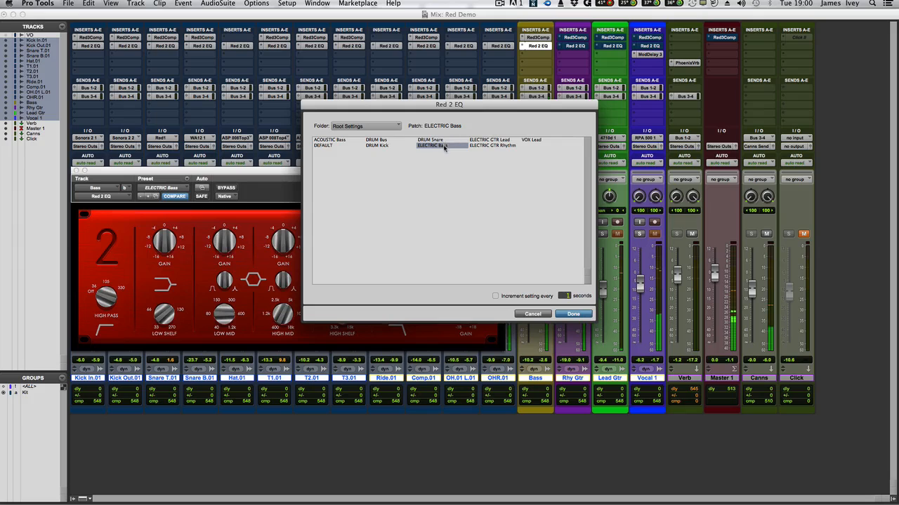
click(443, 146)
click(572, 314)
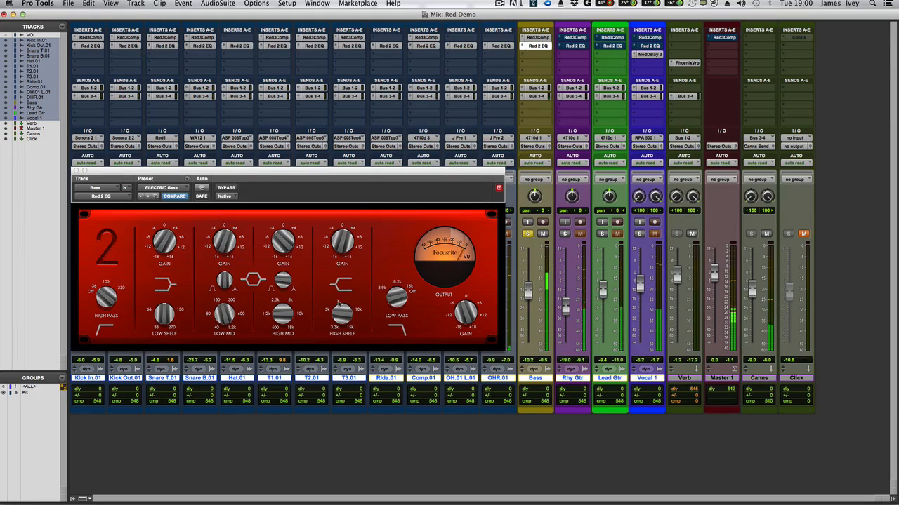
click(76, 171)
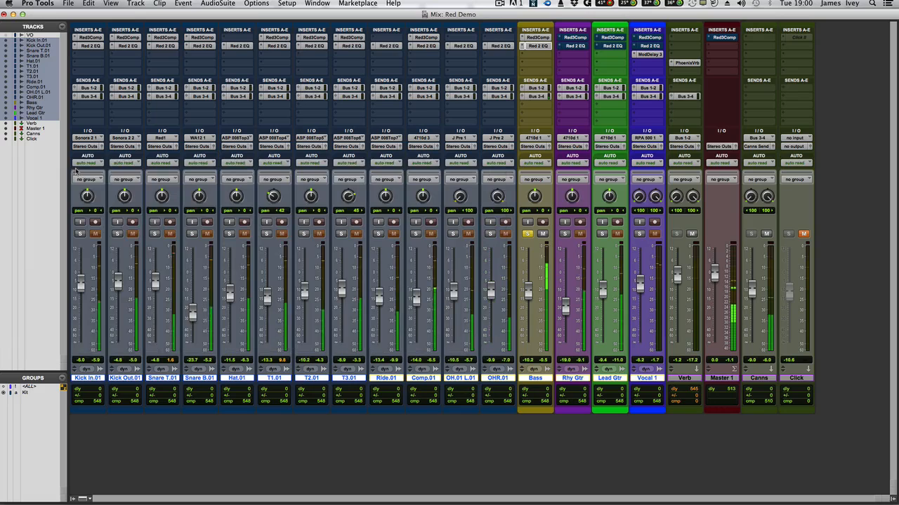
click(527, 234)
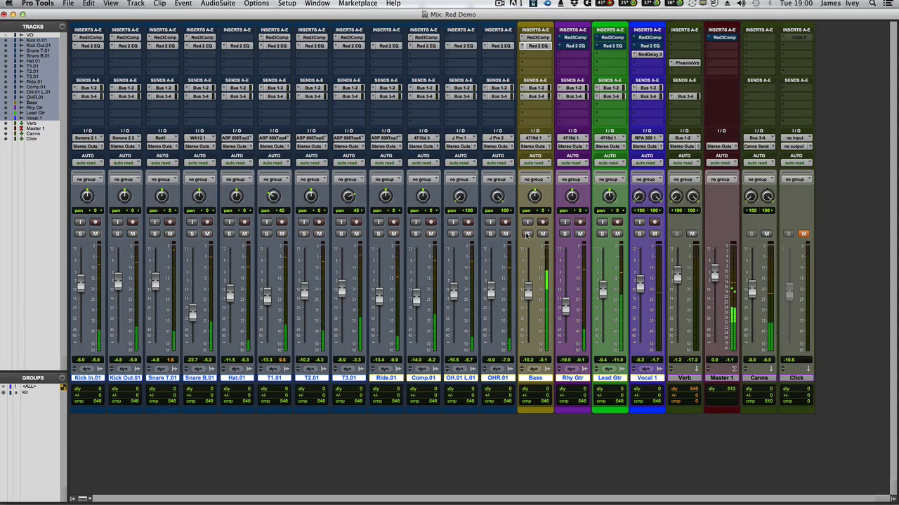
Solo Rhy Gtr, take its Red 3 Compressor out of bypass and load the ELECTRIC GTR Rhythm preset.
click(565, 234)
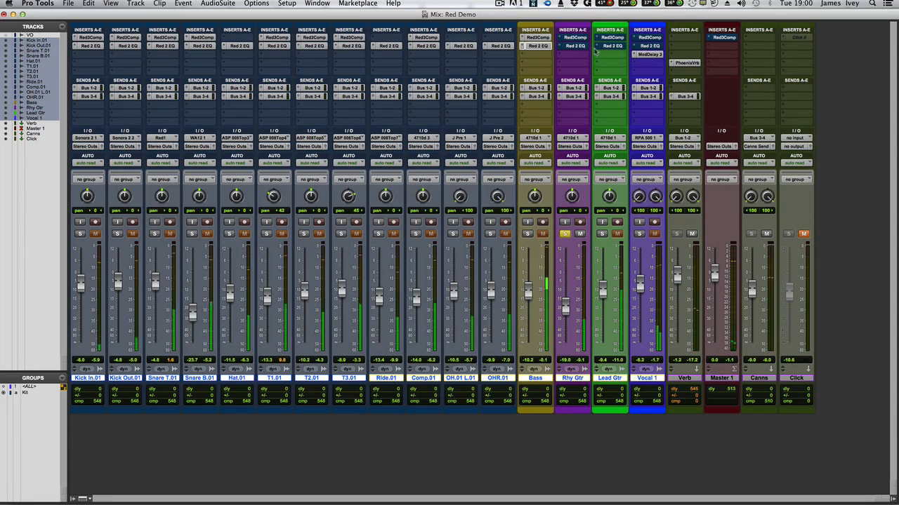
click(575, 37)
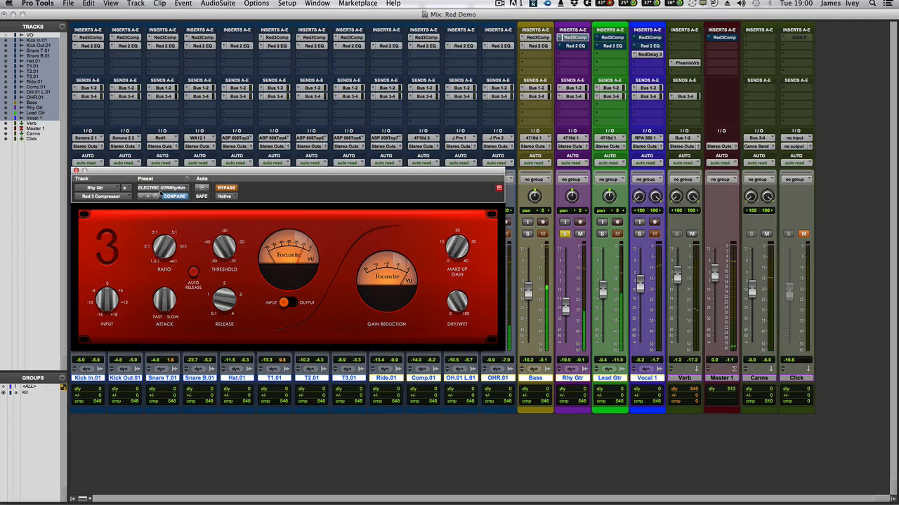
click(159, 195)
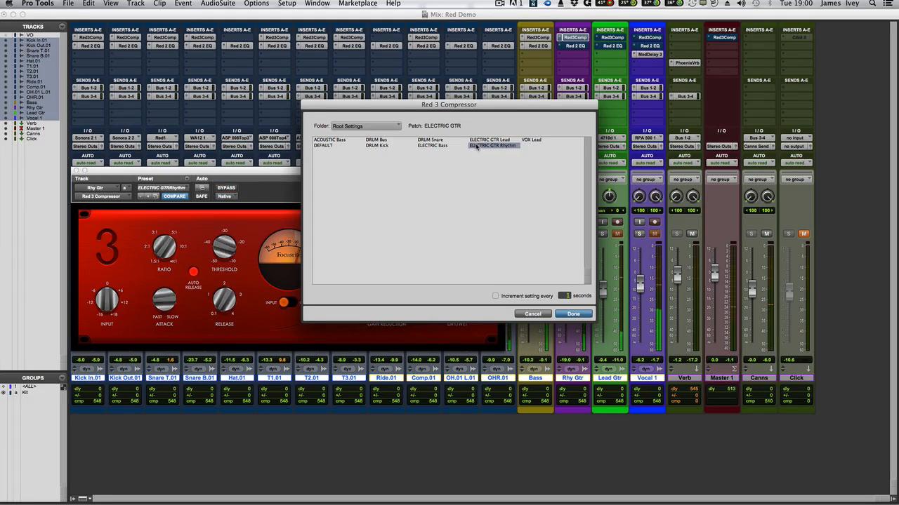
click(580, 312)
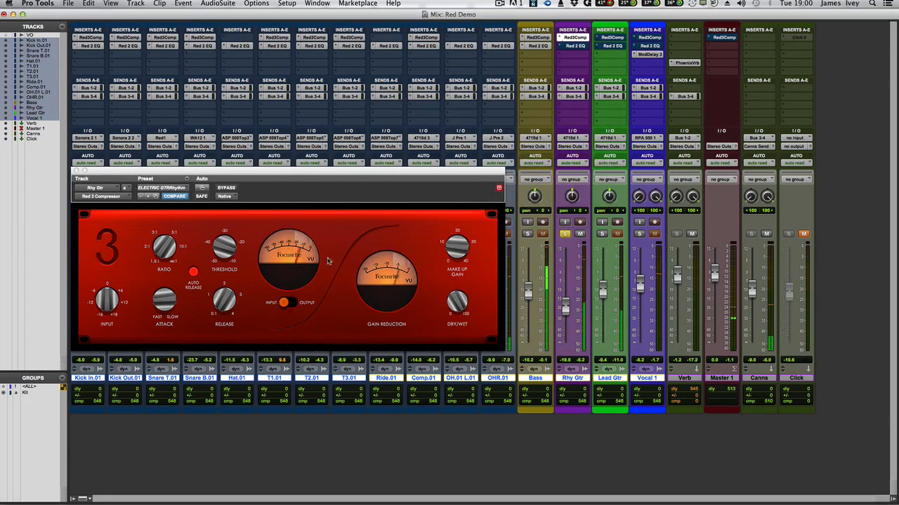
Take the Red 2 EQ on Rhy Gtr out of bypass, load the ELECTRIC GTR Rhythm preset and unsolo the track.
click(578, 46)
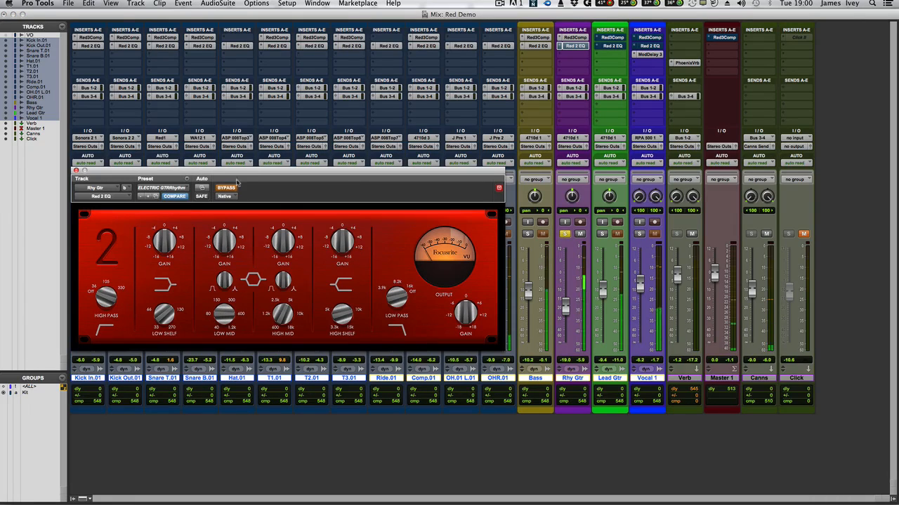
click(156, 197)
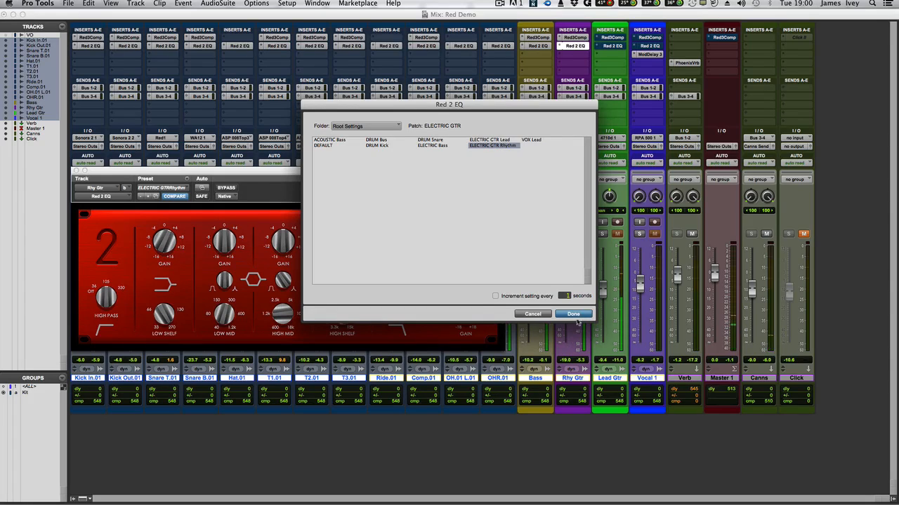
click(574, 315)
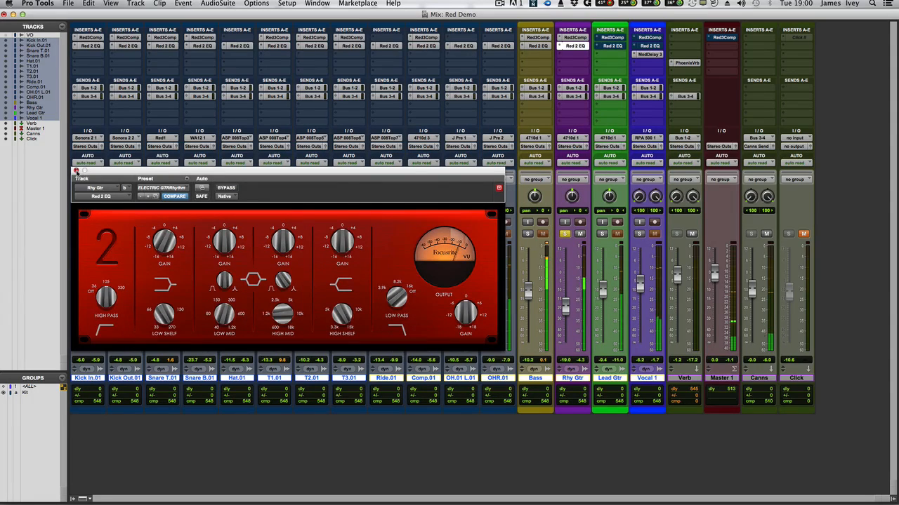
click(76, 171)
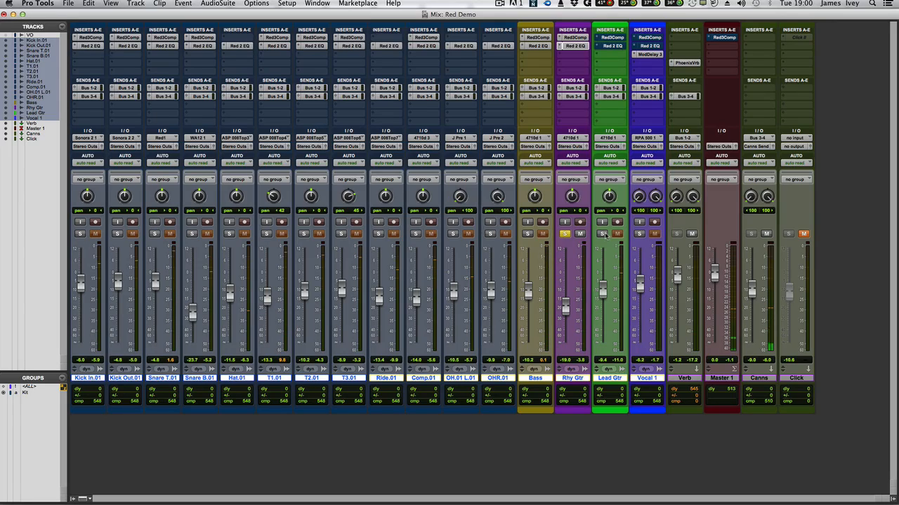
click(565, 235)
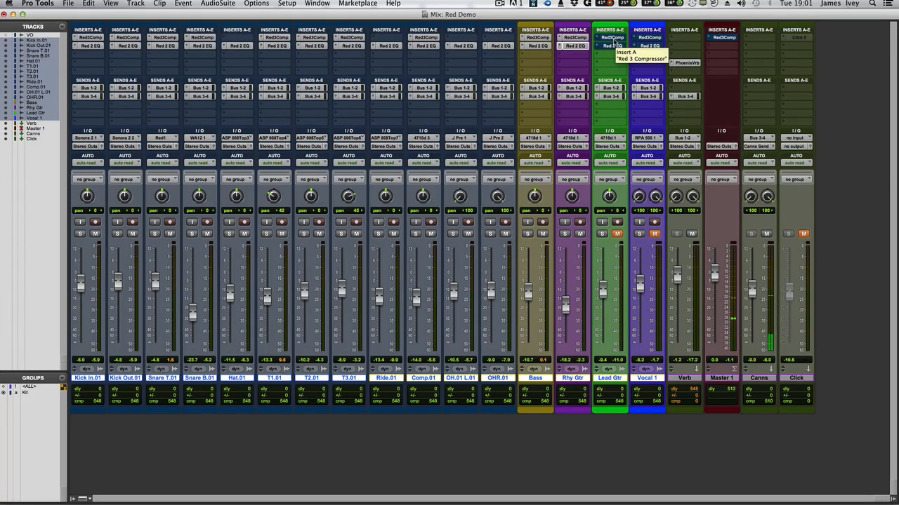
Solo Lead Gtr, take its Red 3 Compressor out of bypass and load the ELECTRIC GTR Lead preset.
click(601, 234)
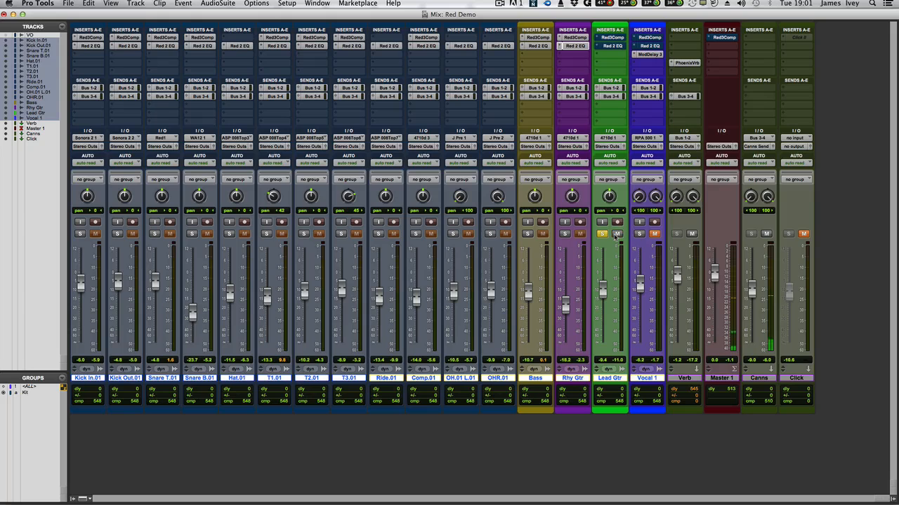
click(611, 38)
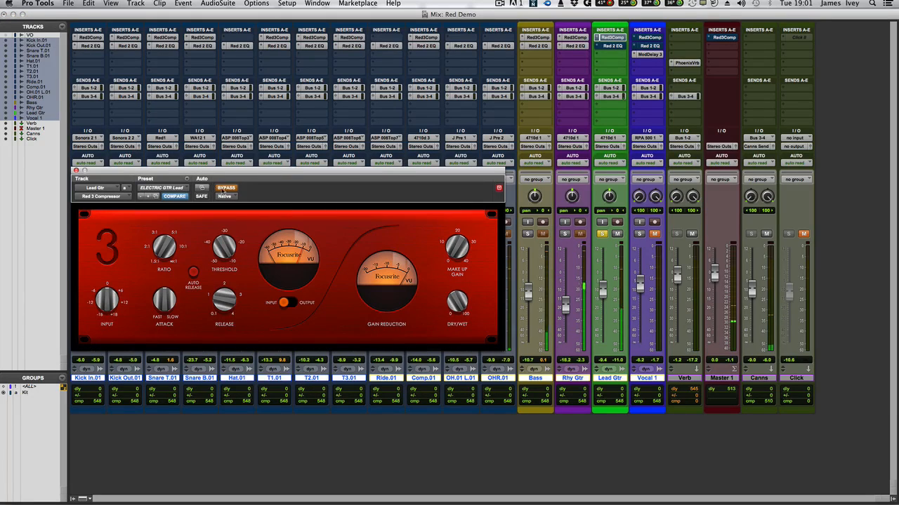
click(225, 188)
click(157, 197)
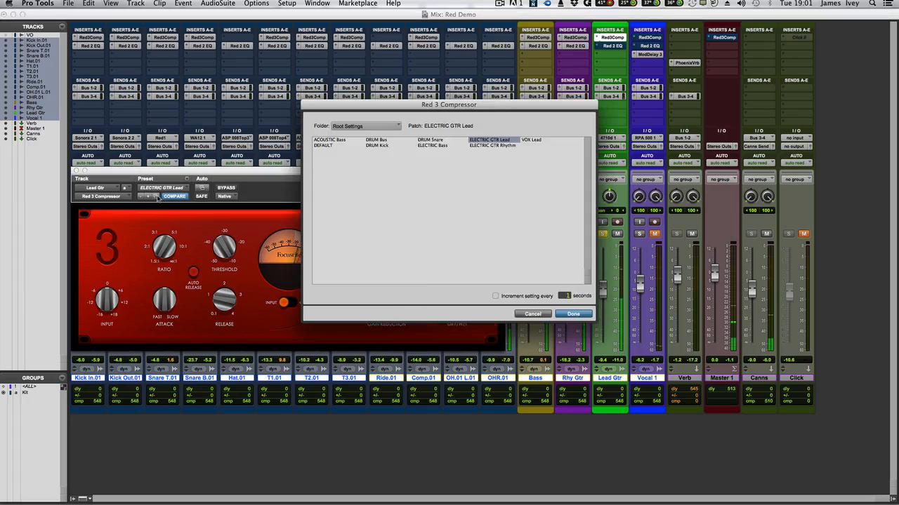
click(493, 140)
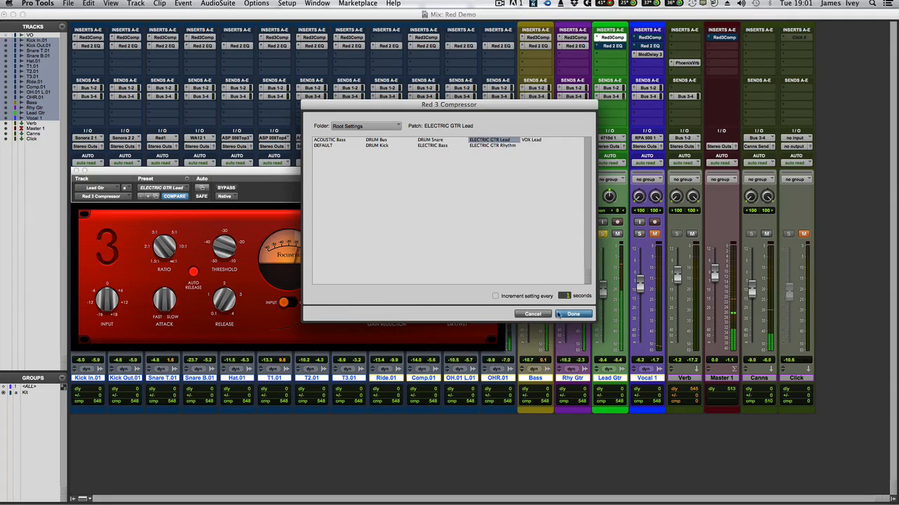
click(572, 314)
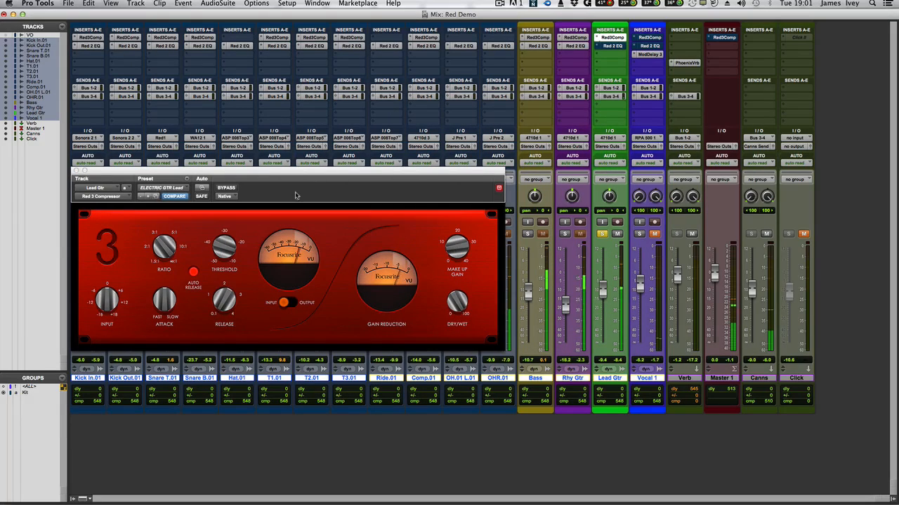
Take the Red 2 EQ on Lead Gtr out of bypass and load the ELECTRIC GTR Lead preset.
click(612, 46)
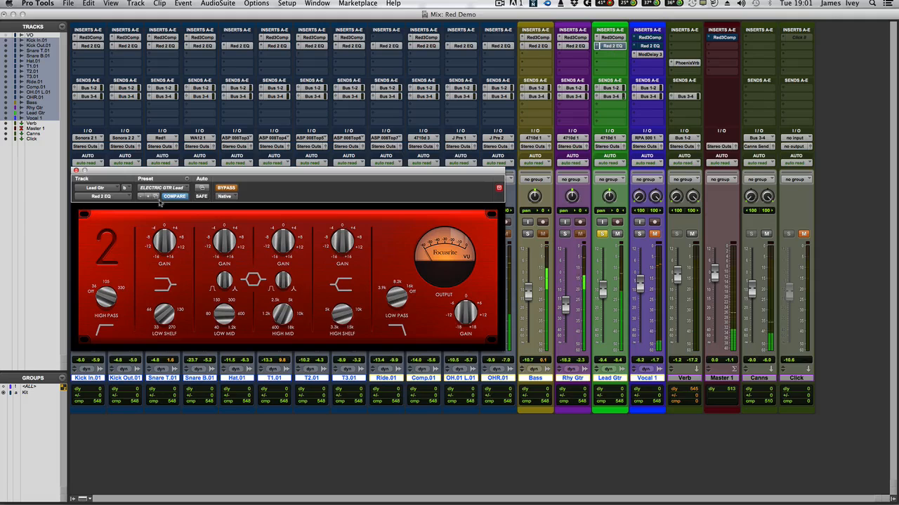
click(226, 187)
click(157, 197)
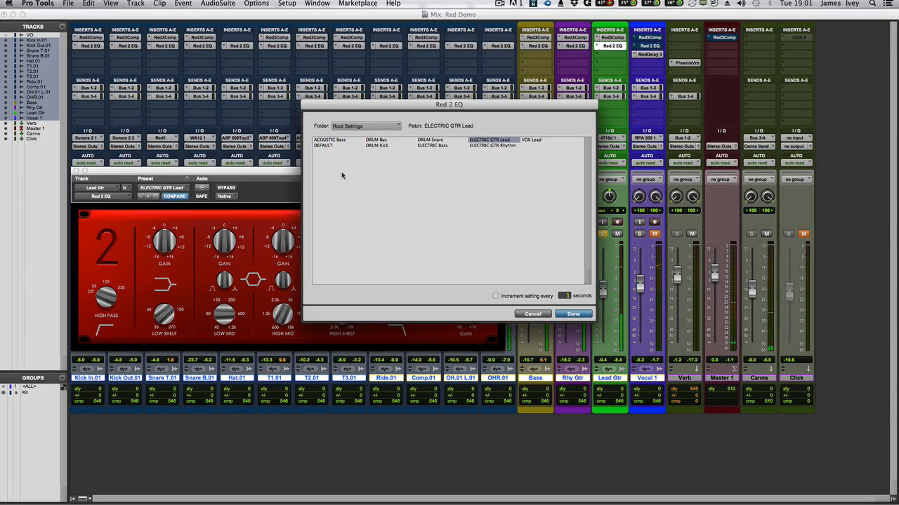
click(489, 141)
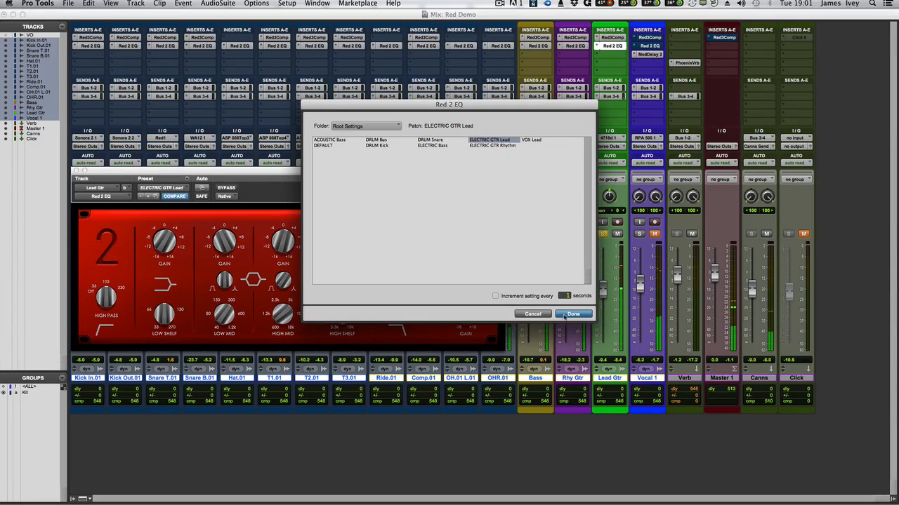
click(572, 314)
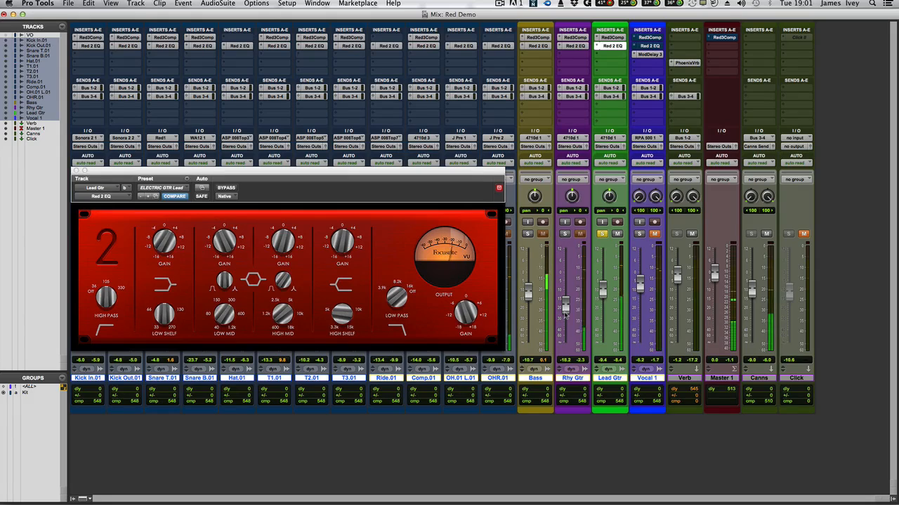
Unsolo the Lead Gtr track and lower its volume fader slightly to about -9.9 dB.
click(602, 234)
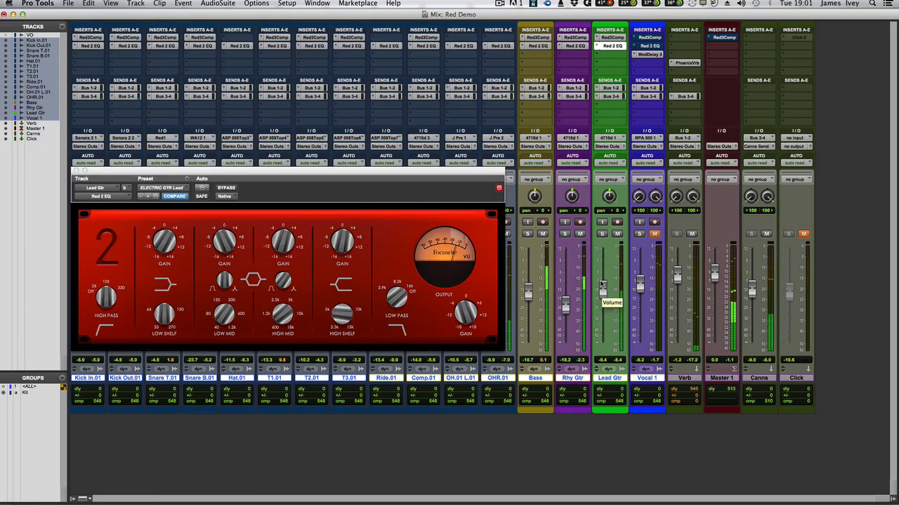
drag(602, 288, 602, 290)
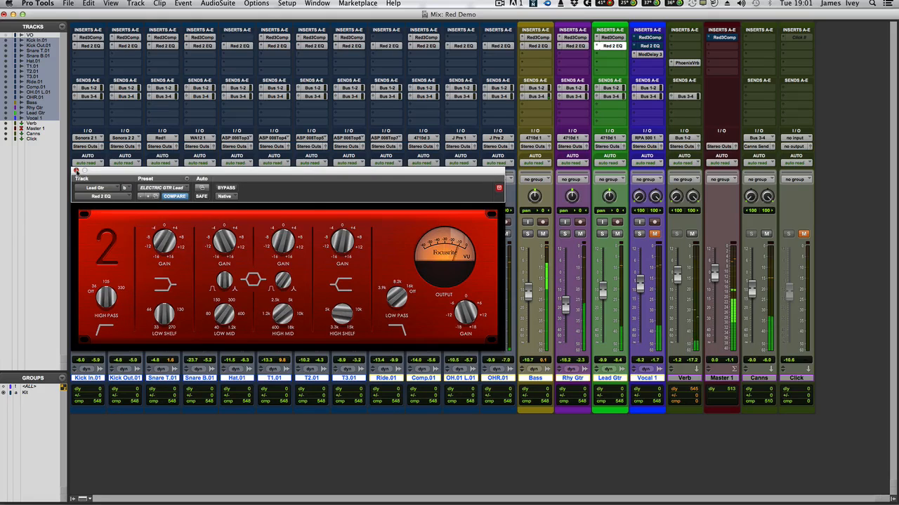
Close the Red 2 EQ on Lead Gtr, and unmute and solo the Vocal 1 track.
click(76, 170)
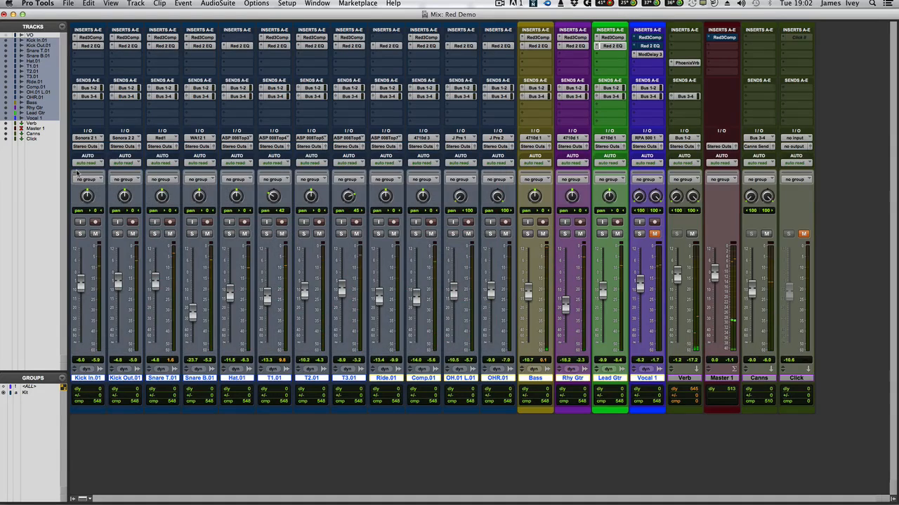
key(super+equal)
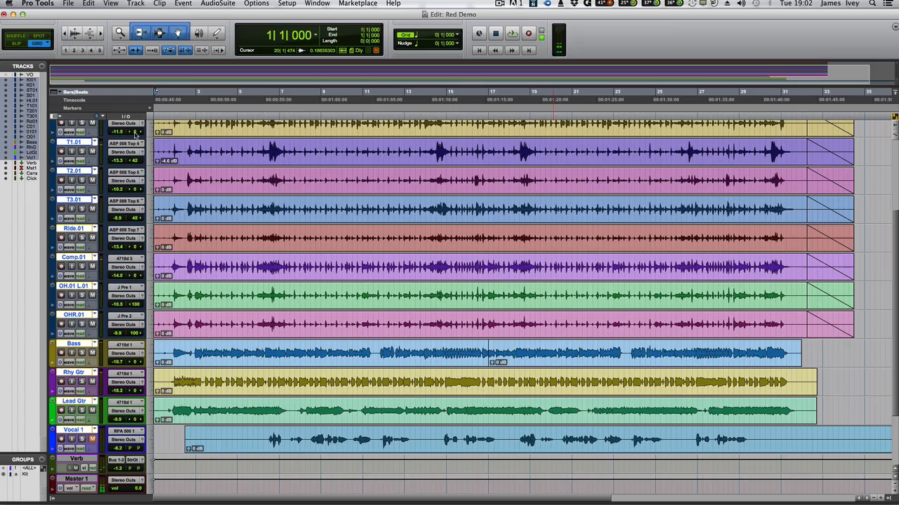
click(262, 116)
key(super+equal)
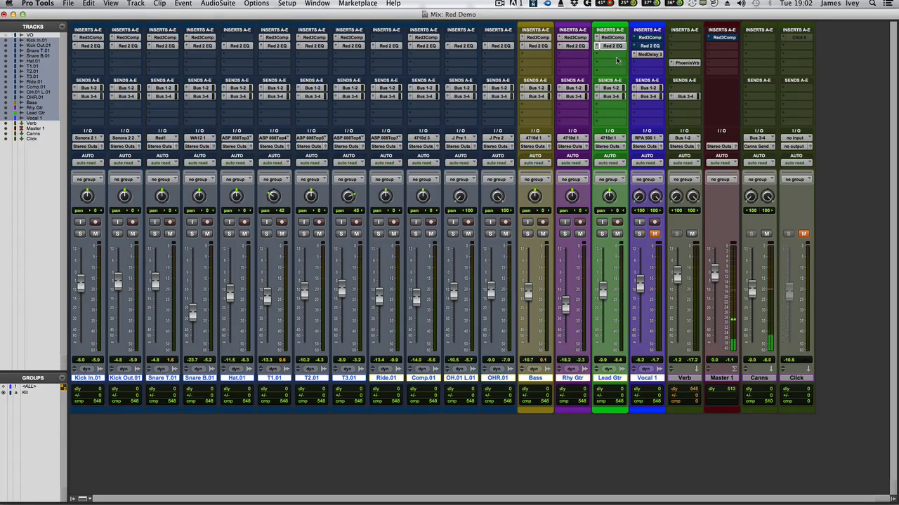
click(640, 234)
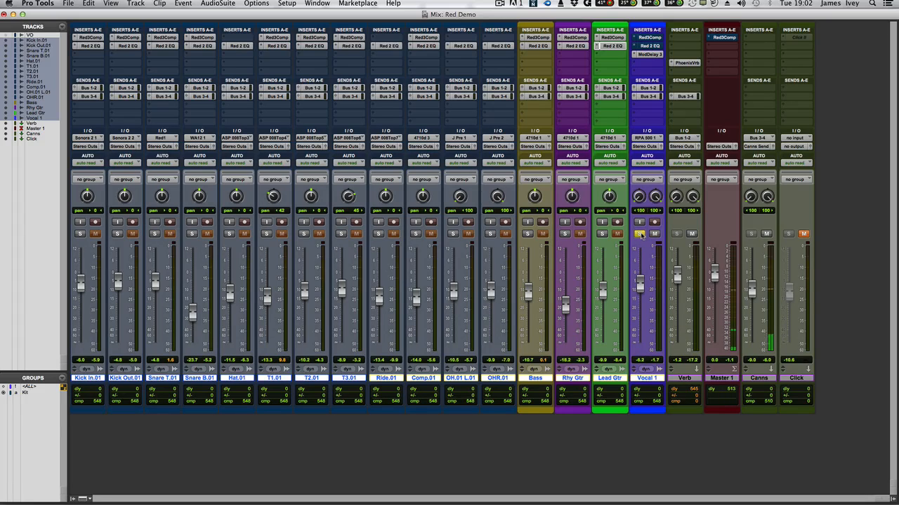
Compare the soloed Vocal 1 track with its Mod Delay III bypassed and active, leaving the delay switched on.
click(648, 54)
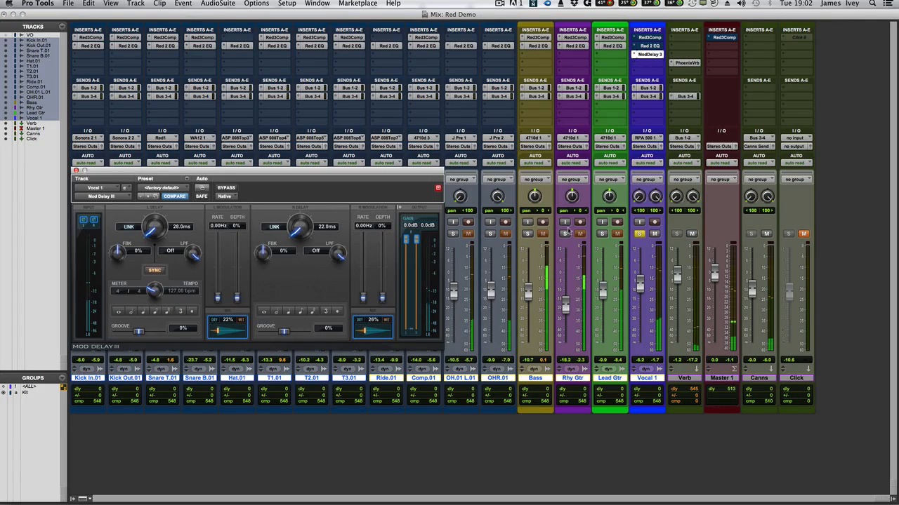
click(225, 188)
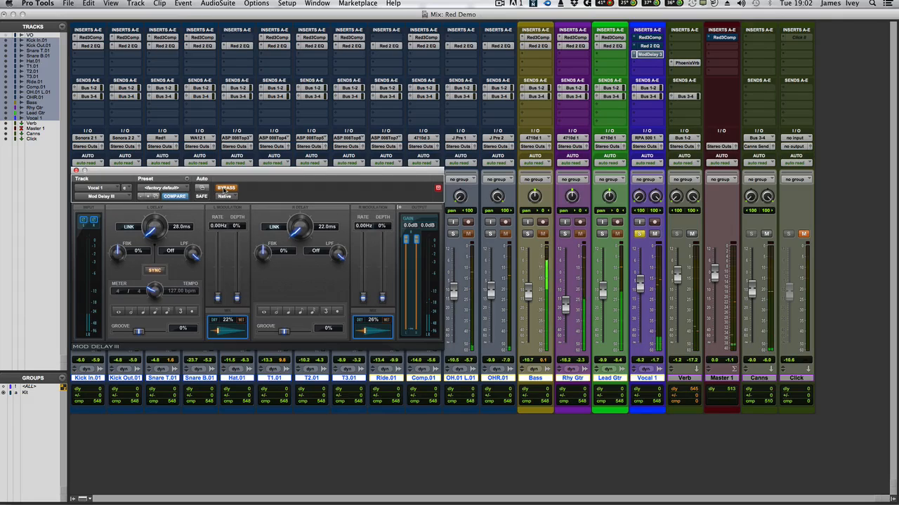
click(225, 188)
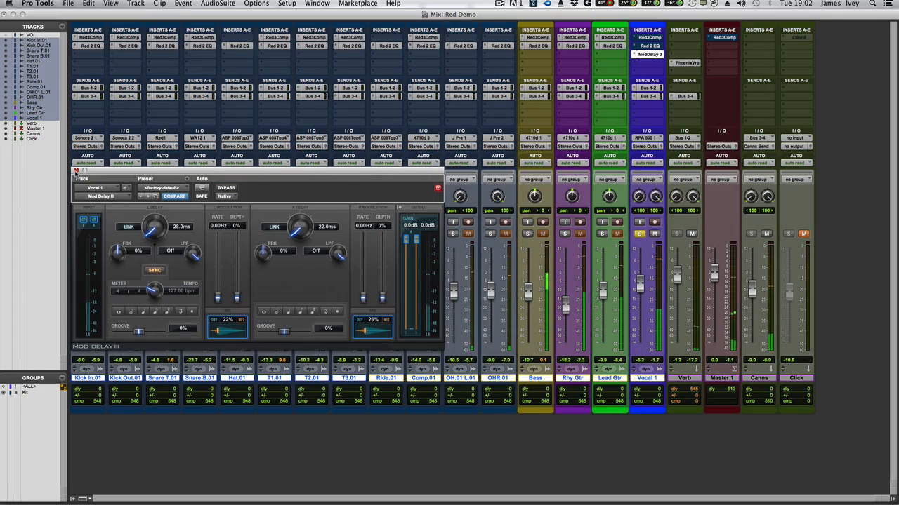
click(647, 55)
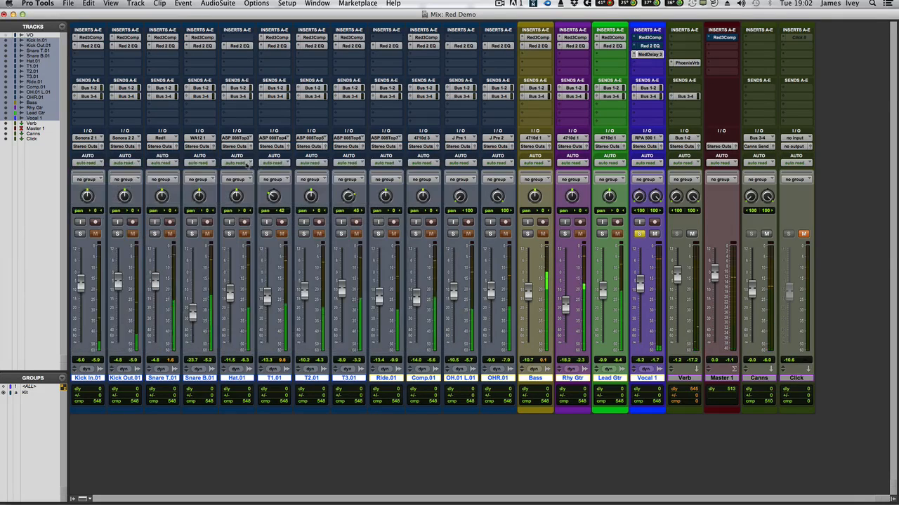
Take the Red 3 Compressor on Vocal 1 out of bypass and load the VOX Lead preset.
click(646, 37)
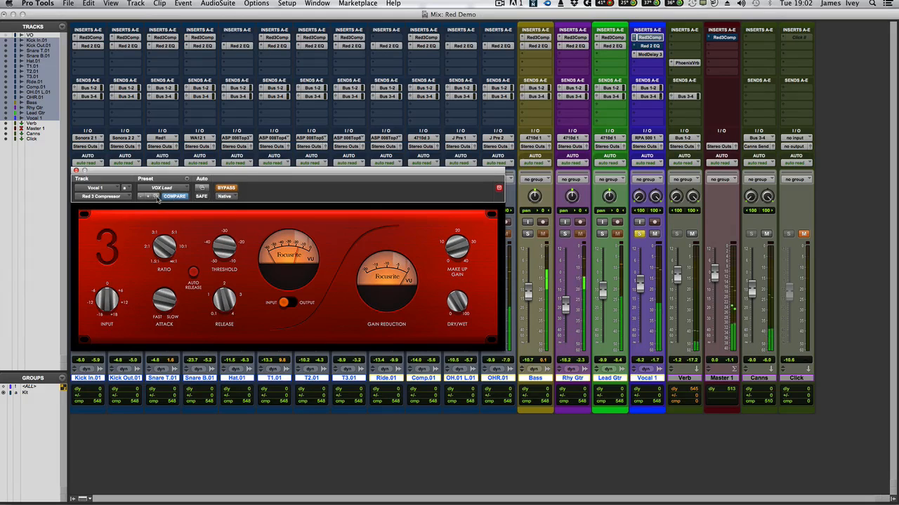
click(155, 196)
click(572, 314)
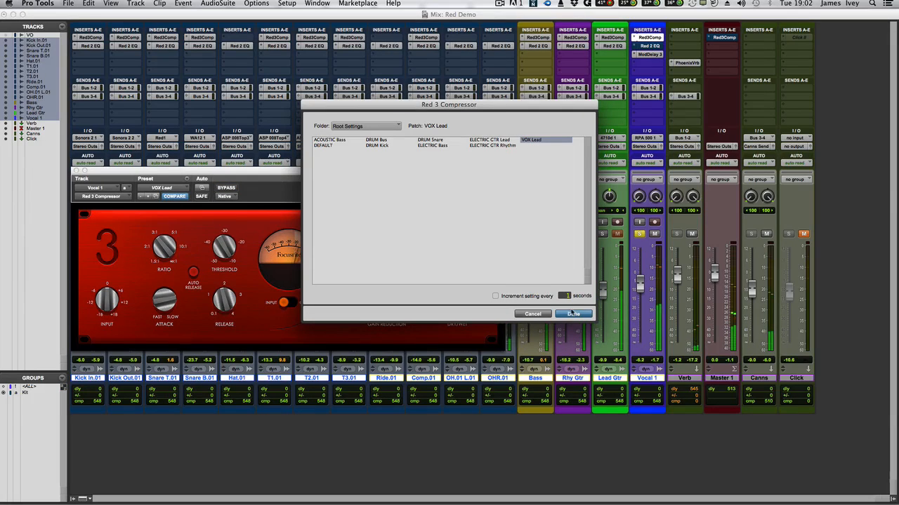
click(218, 247)
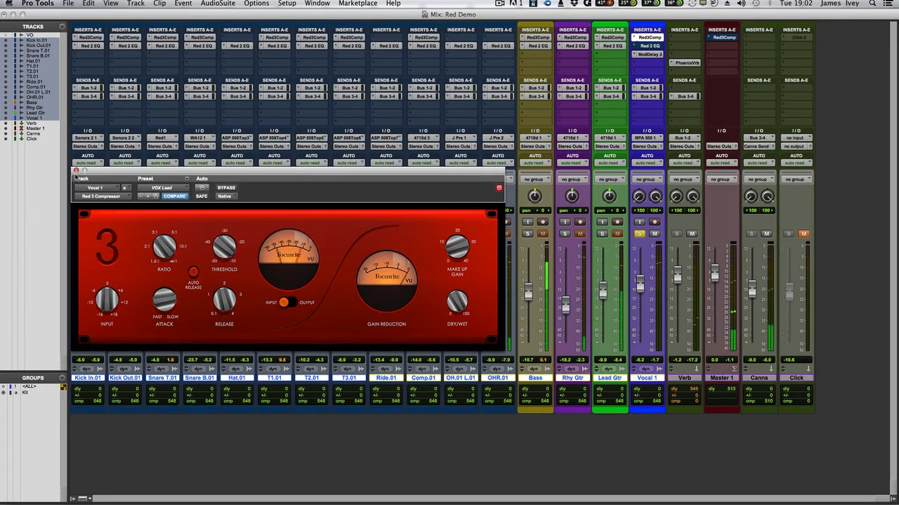
click(76, 171)
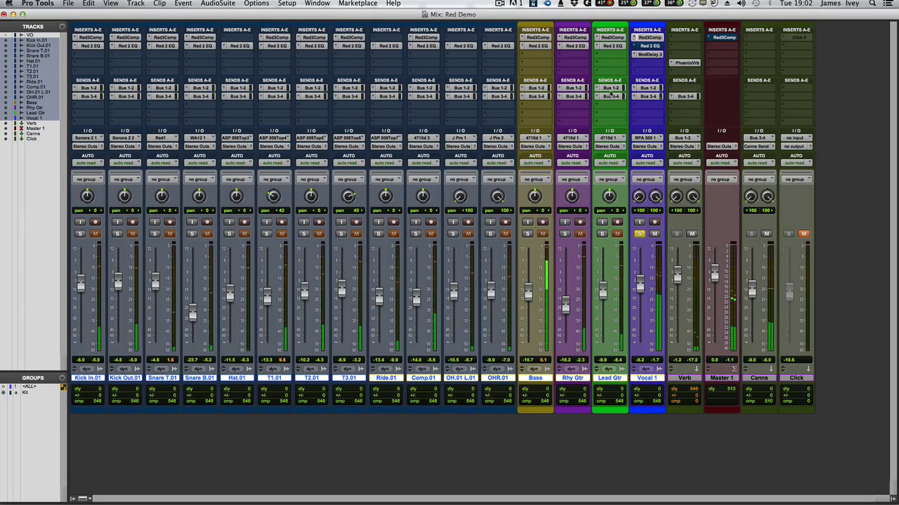
Take the Red 2 EQ on Vocal 1 out of bypass, load the VOX Lead preset and unsolo the track.
click(650, 45)
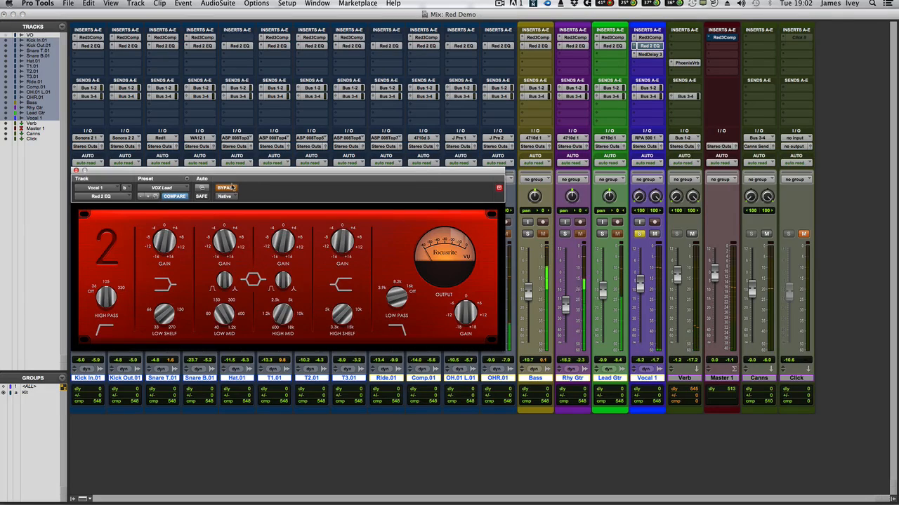
click(157, 196)
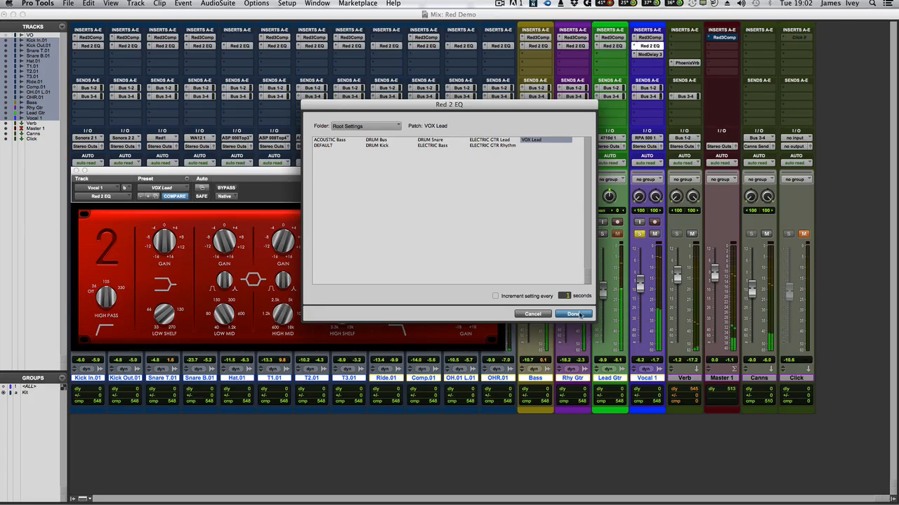
click(575, 314)
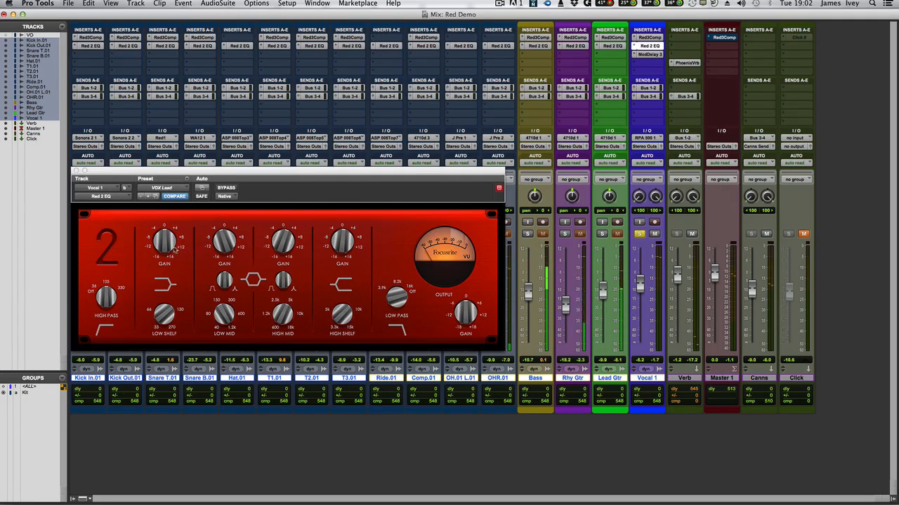
click(164, 242)
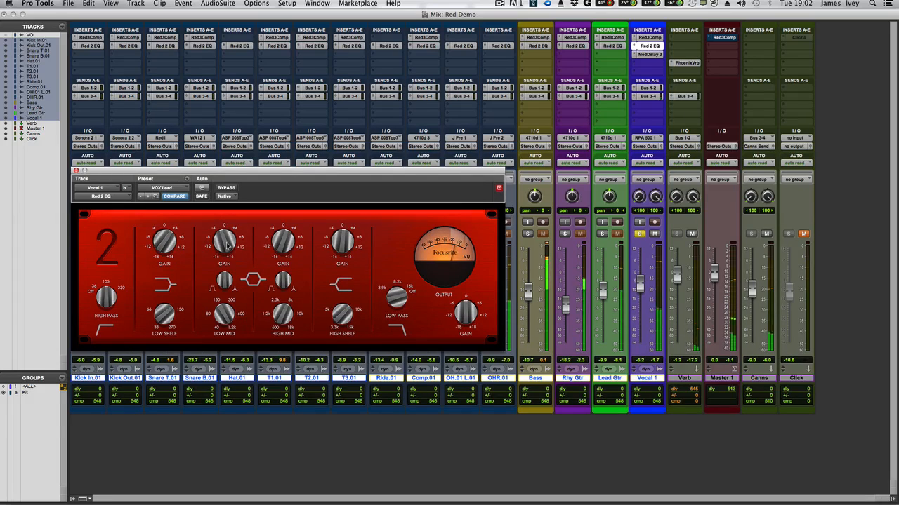
key(super+w)
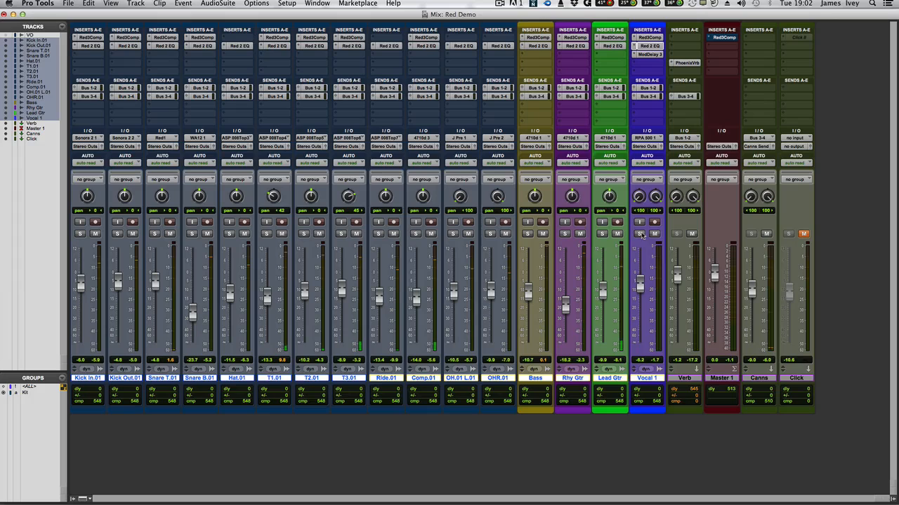
Take the Red 3 Compressor on Master 1 out of bypass with the DRUM Bus preset and check it during playback.
click(724, 40)
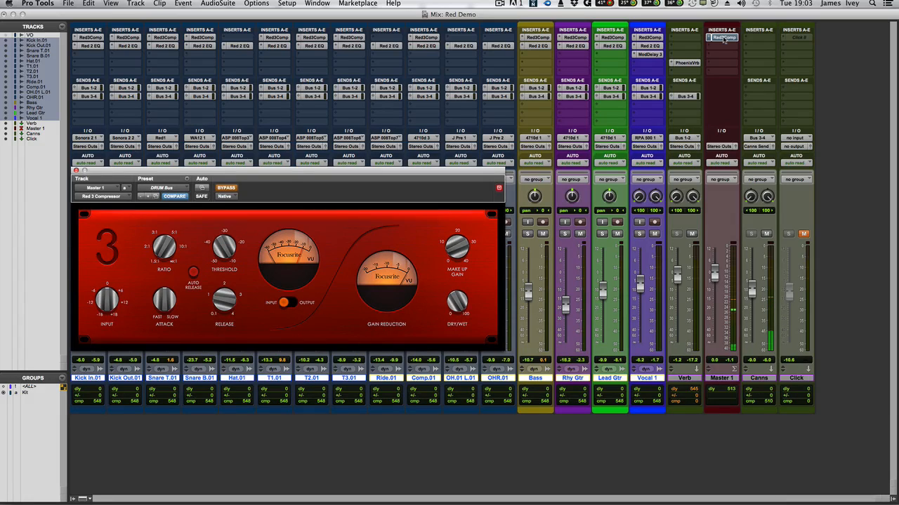
click(157, 197)
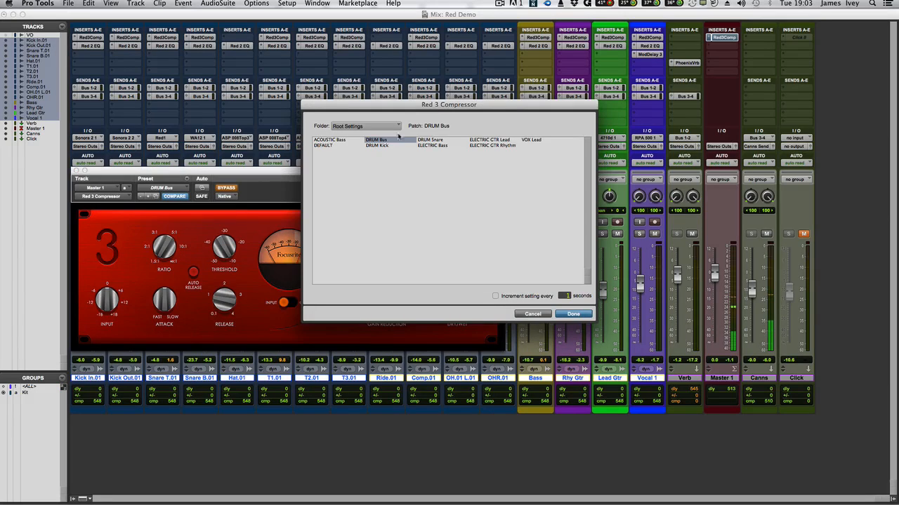
click(573, 313)
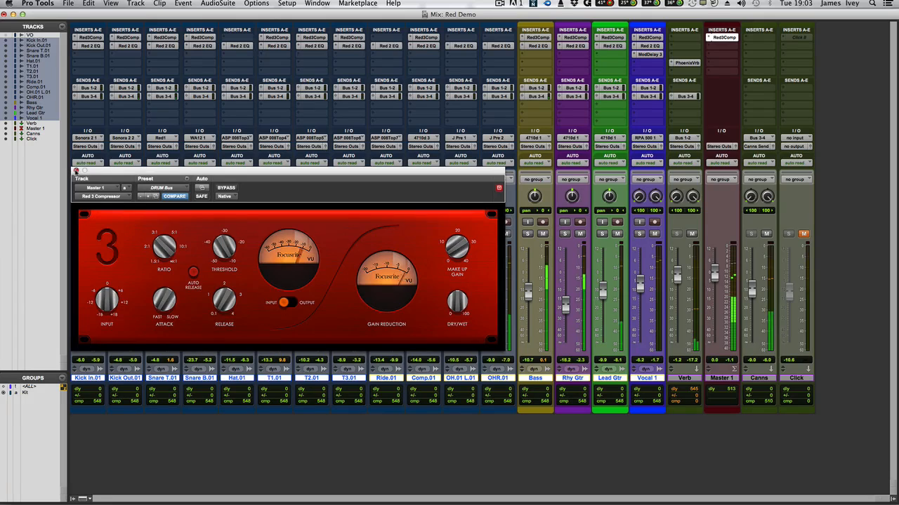
click(77, 170)
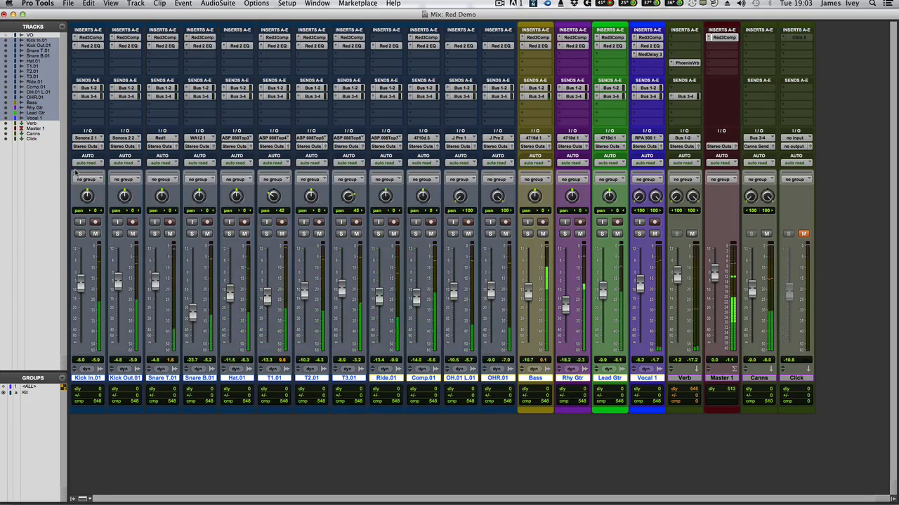
click(723, 37)
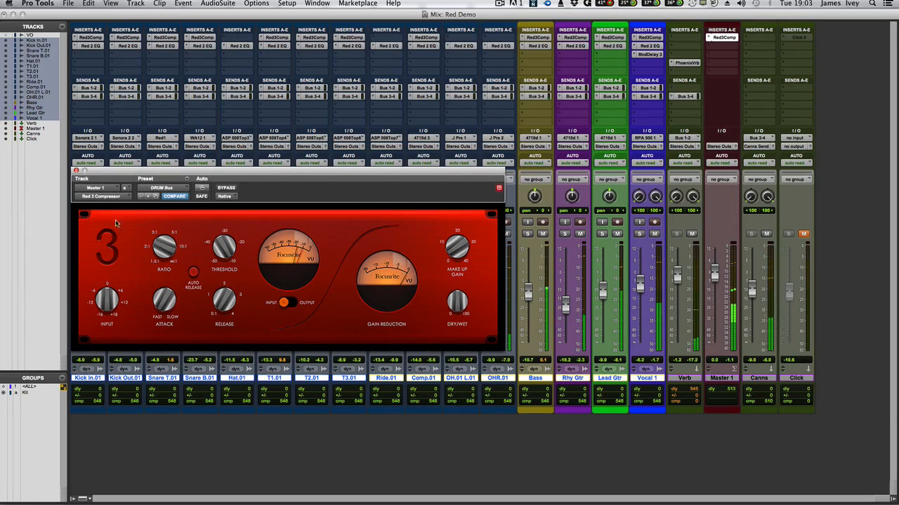
click(76, 170)
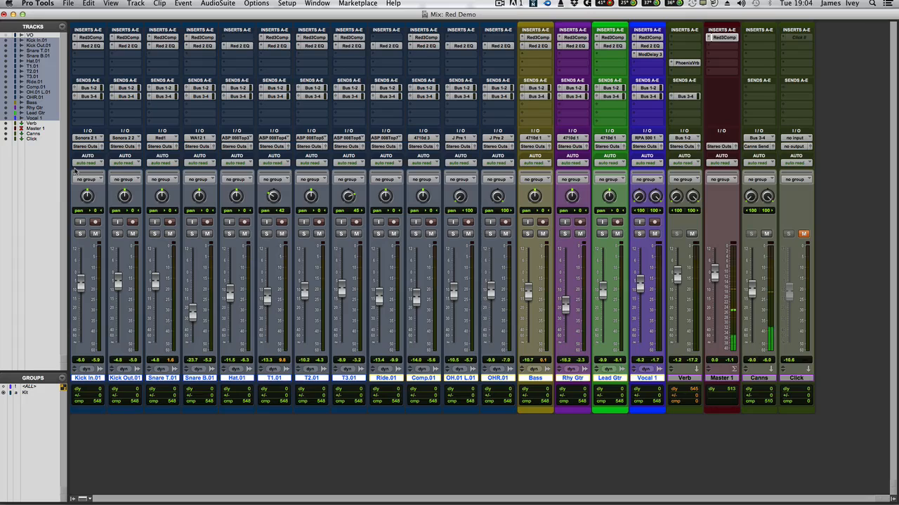
Inspect the Red 3 Compressor and Red 2 EQ on Comp.01 and play the full mix from the start.
click(418, 37)
click(422, 46)
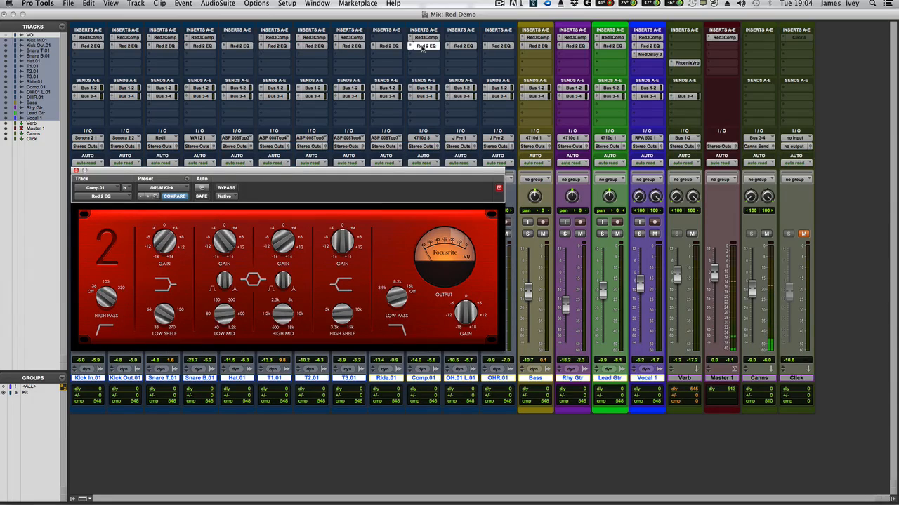
key(super+equal)
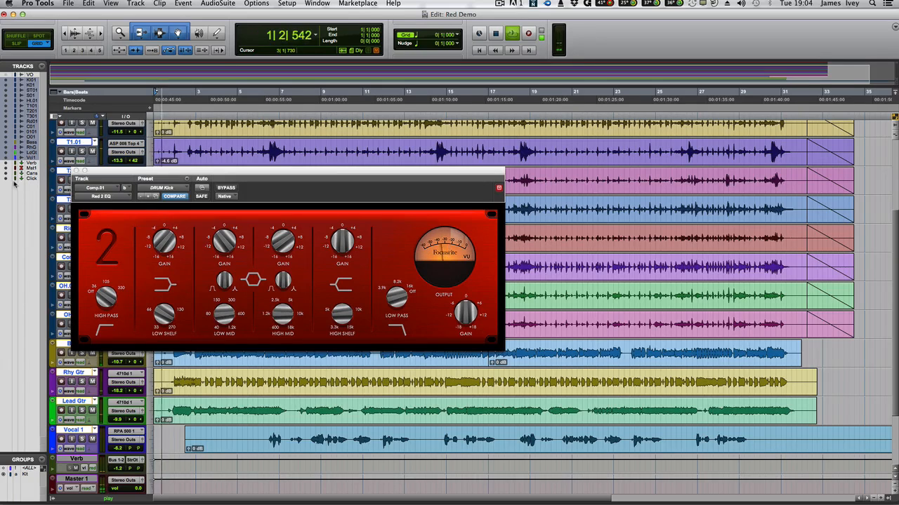
click(76, 171)
key(super+equal)
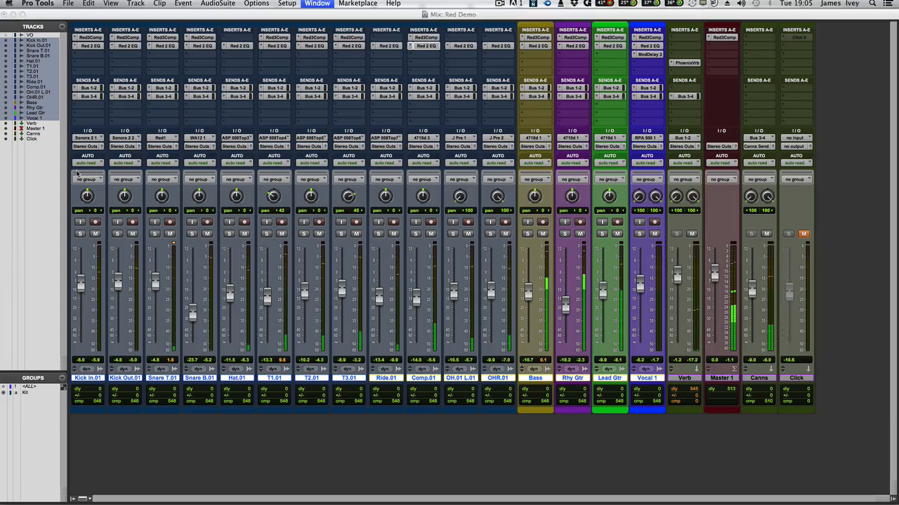
Inspect the Red 3 Compressor and Red 2 EQ inserts on Kick In.01, Snare T.01, Snare B.01 and T1.01, plus the Hat.01 EQ, during playback.
click(89, 37)
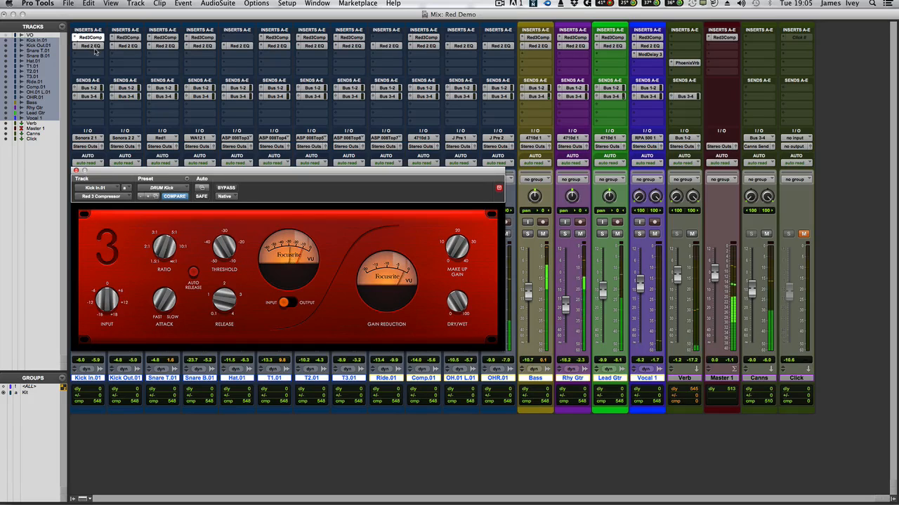
click(92, 47)
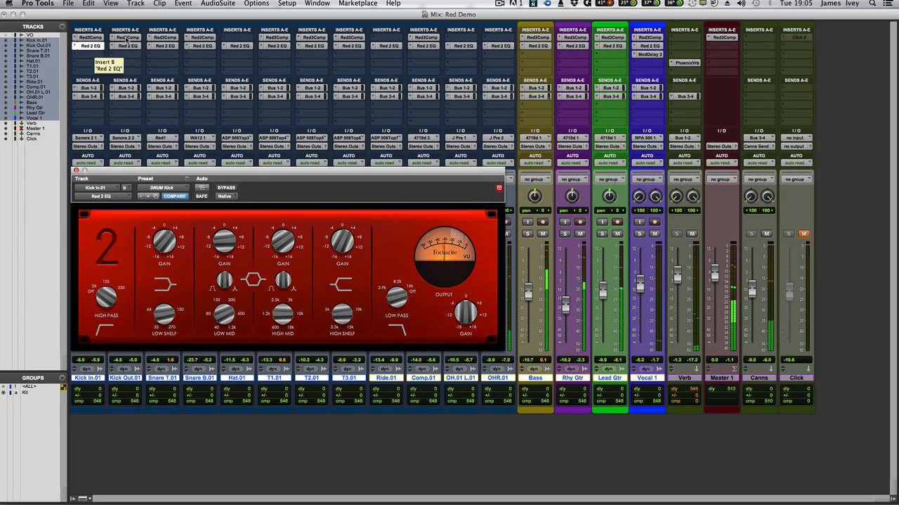
click(164, 37)
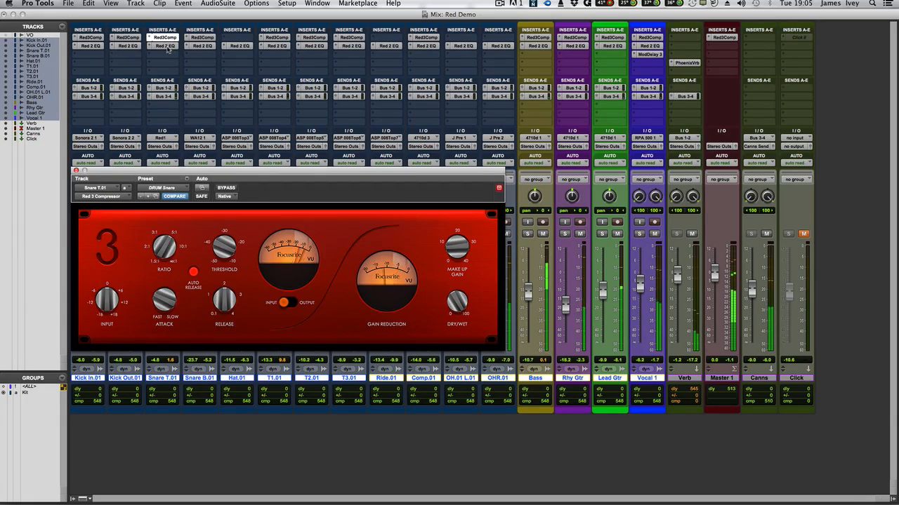
click(166, 47)
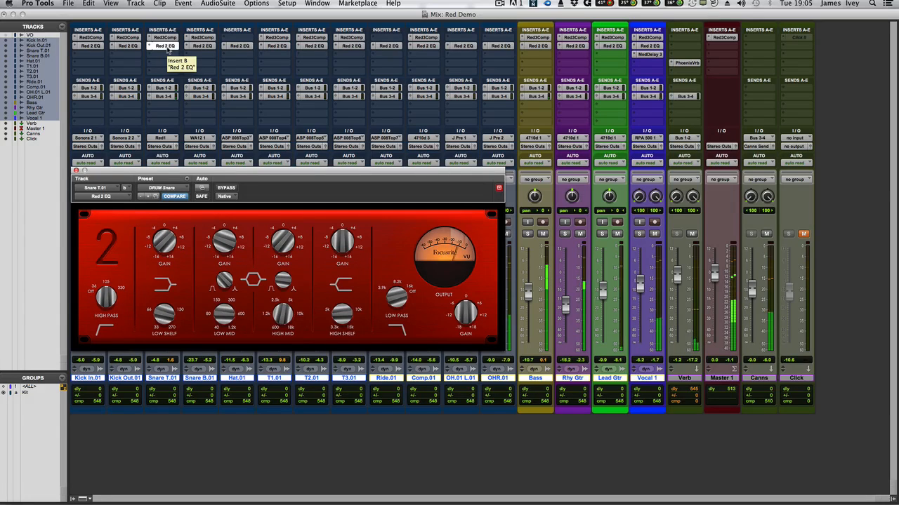
click(202, 38)
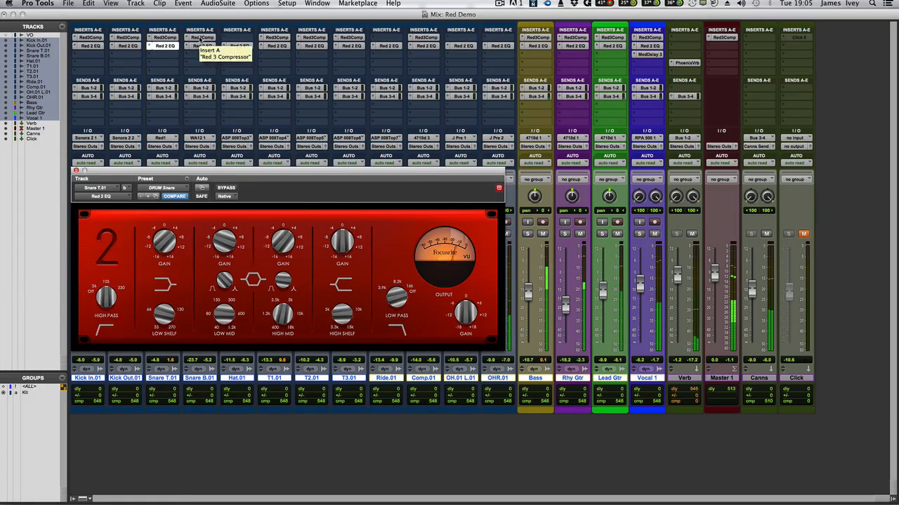
click(204, 46)
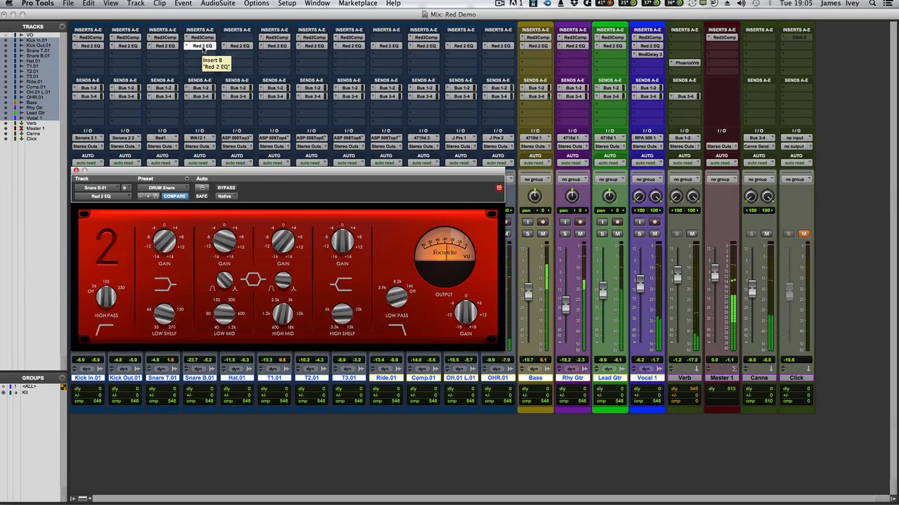
click(240, 46)
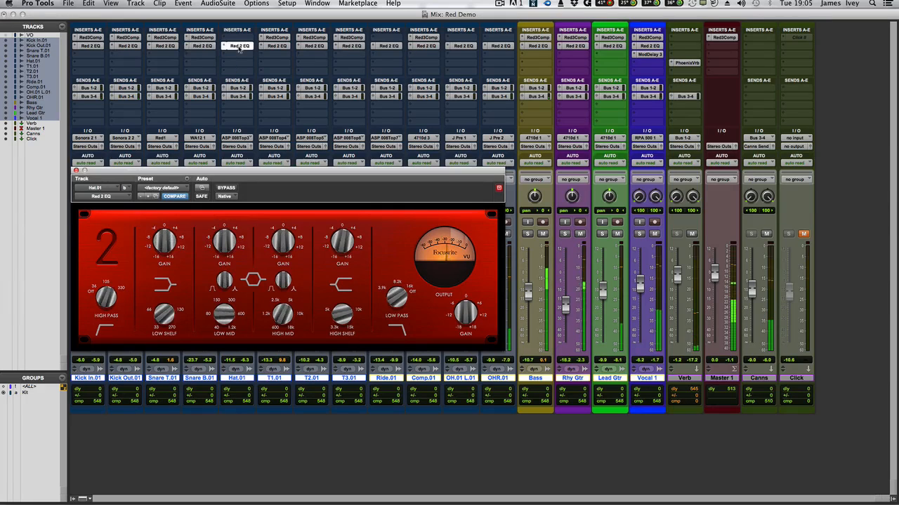
click(278, 39)
click(277, 46)
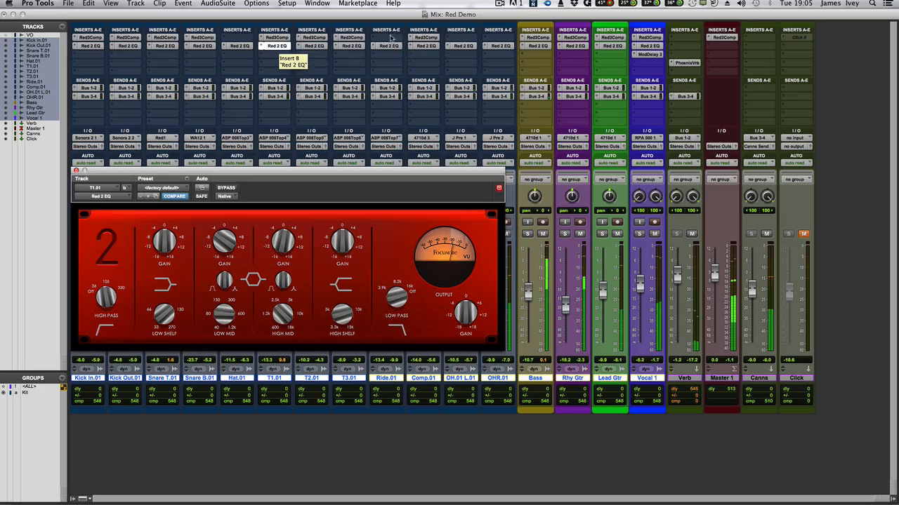
Inspect the Red 3 Compressor and Red 2 EQ on Bass, Lead Gtr and Vocal 1, plus the Master 1 compressor, during playback.
click(538, 37)
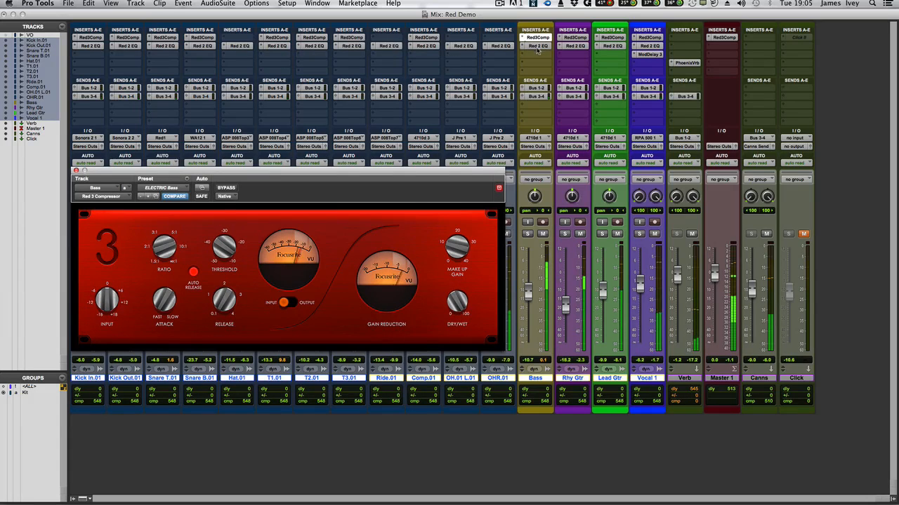
click(538, 45)
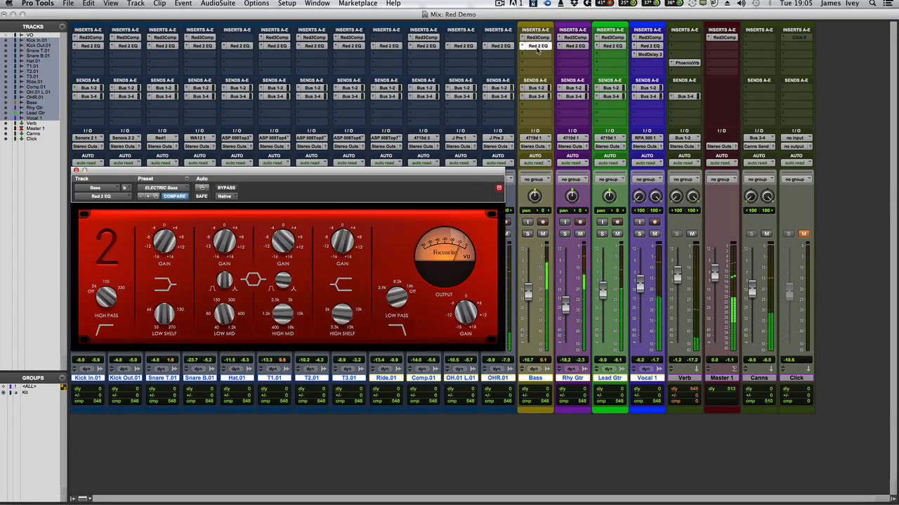
click(609, 37)
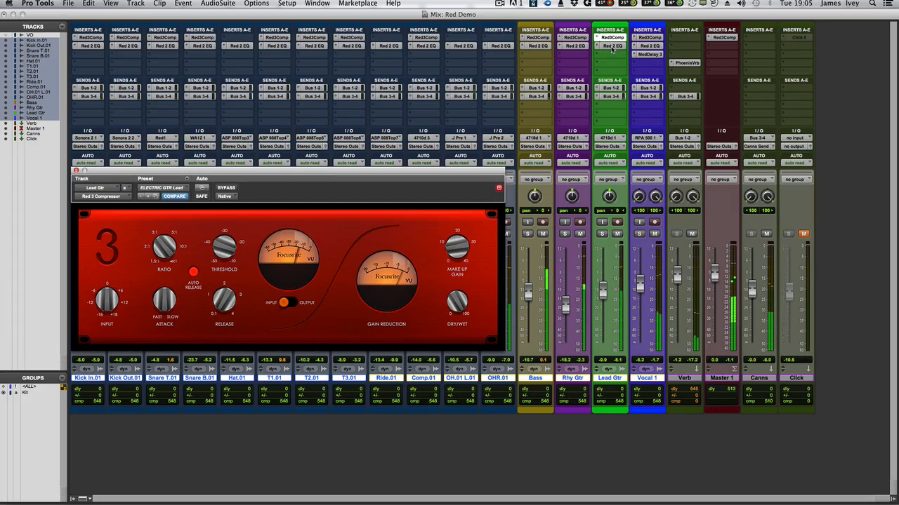
click(612, 47)
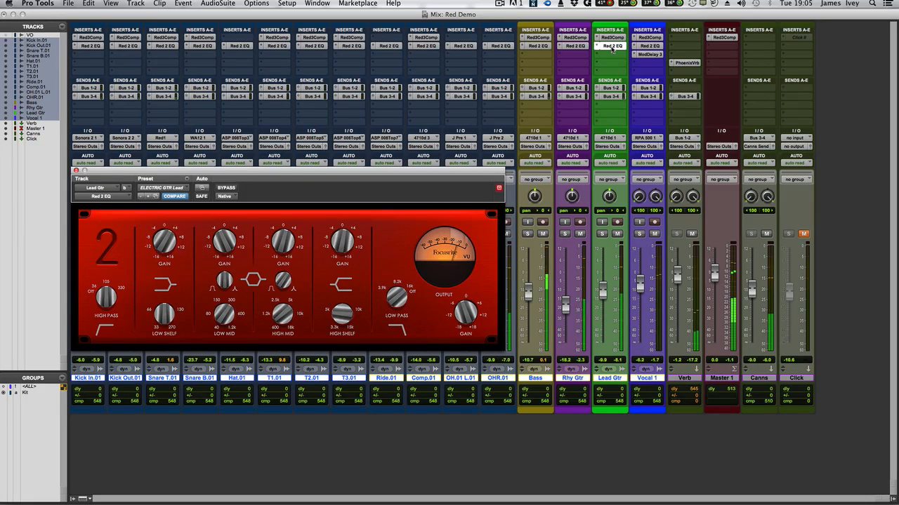
click(648, 37)
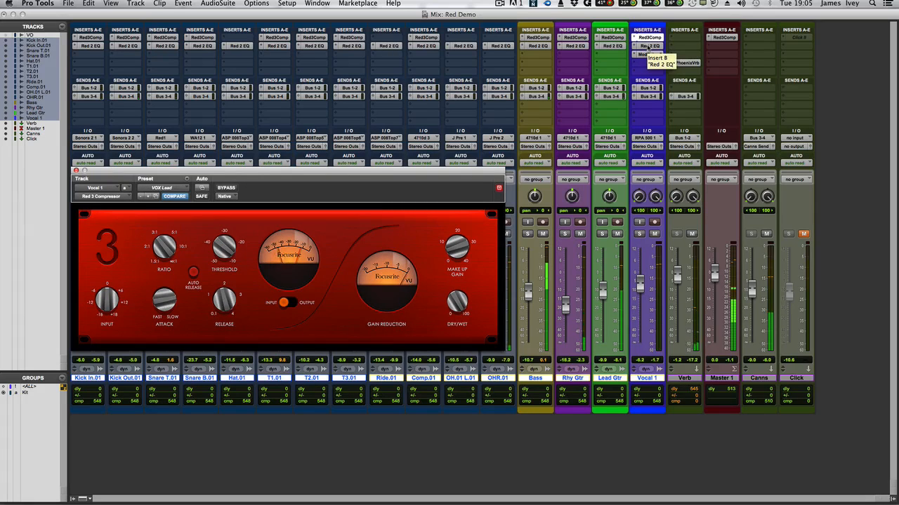
click(648, 46)
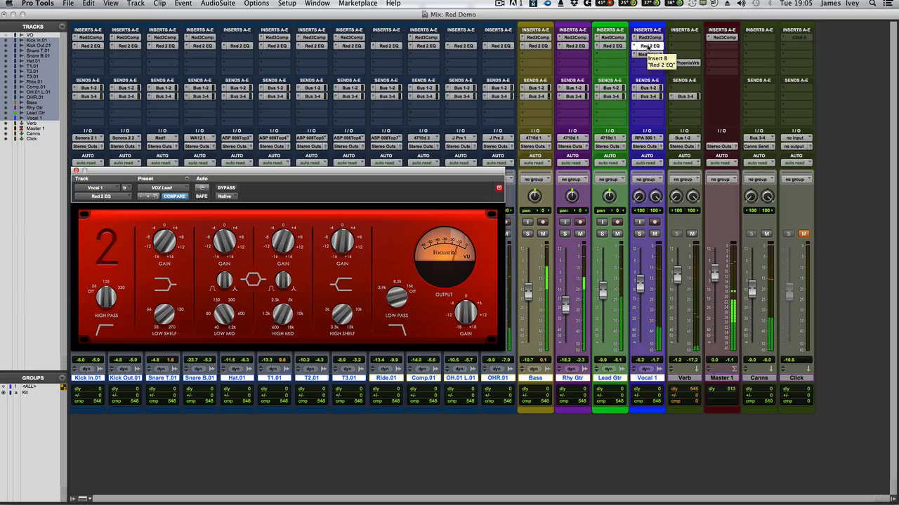
click(724, 38)
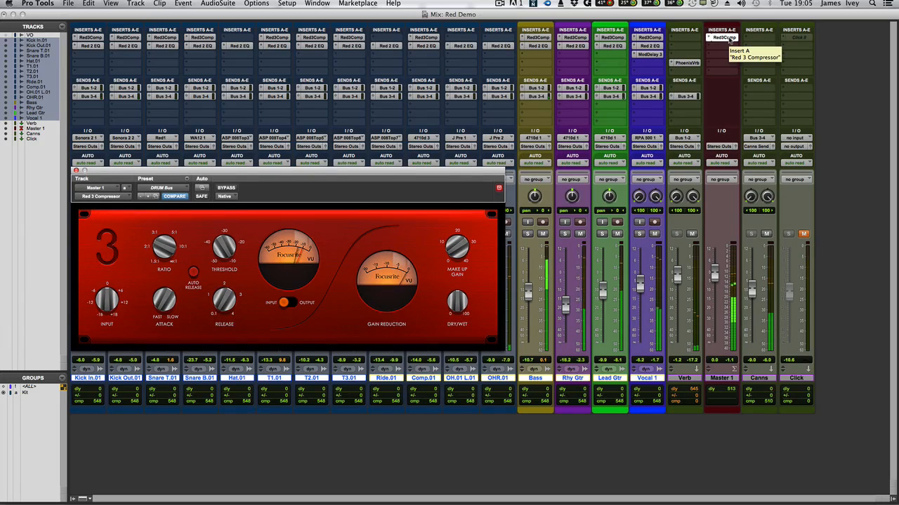